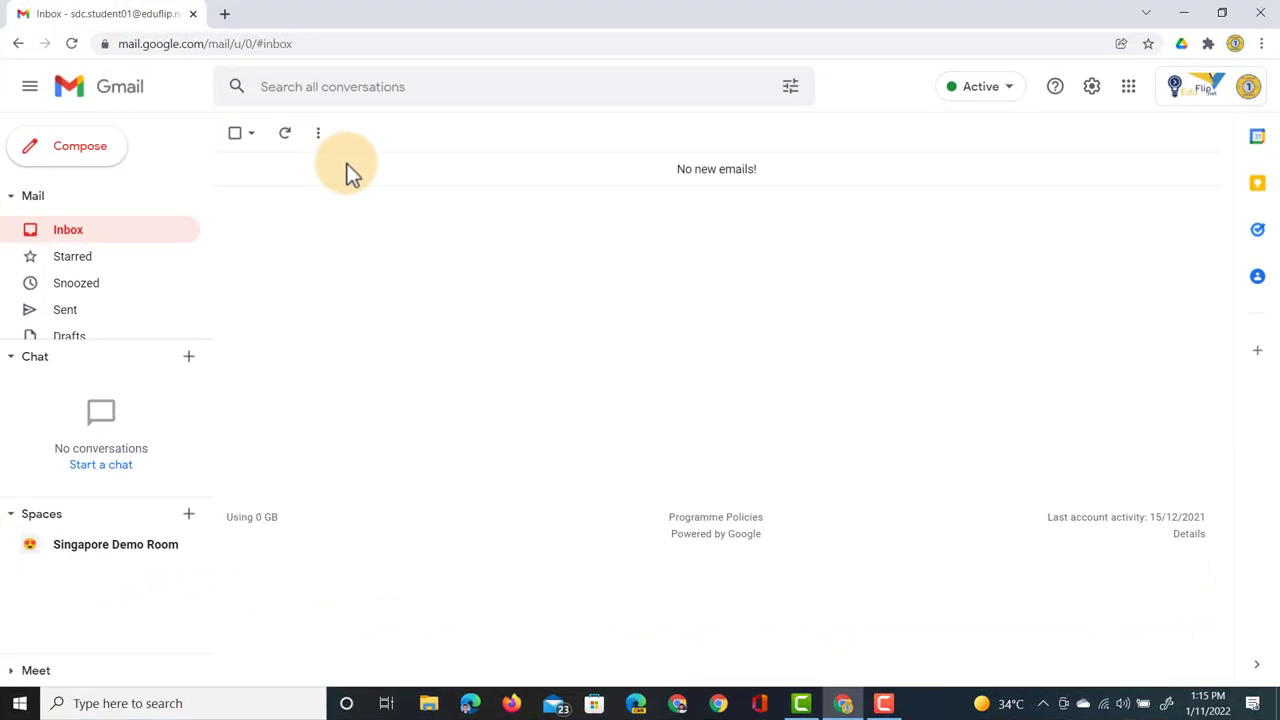
- Start a new draft and jump to the Signature section of Gmail's General settings
{"action": "left_click", "coordinate": [80, 146]}
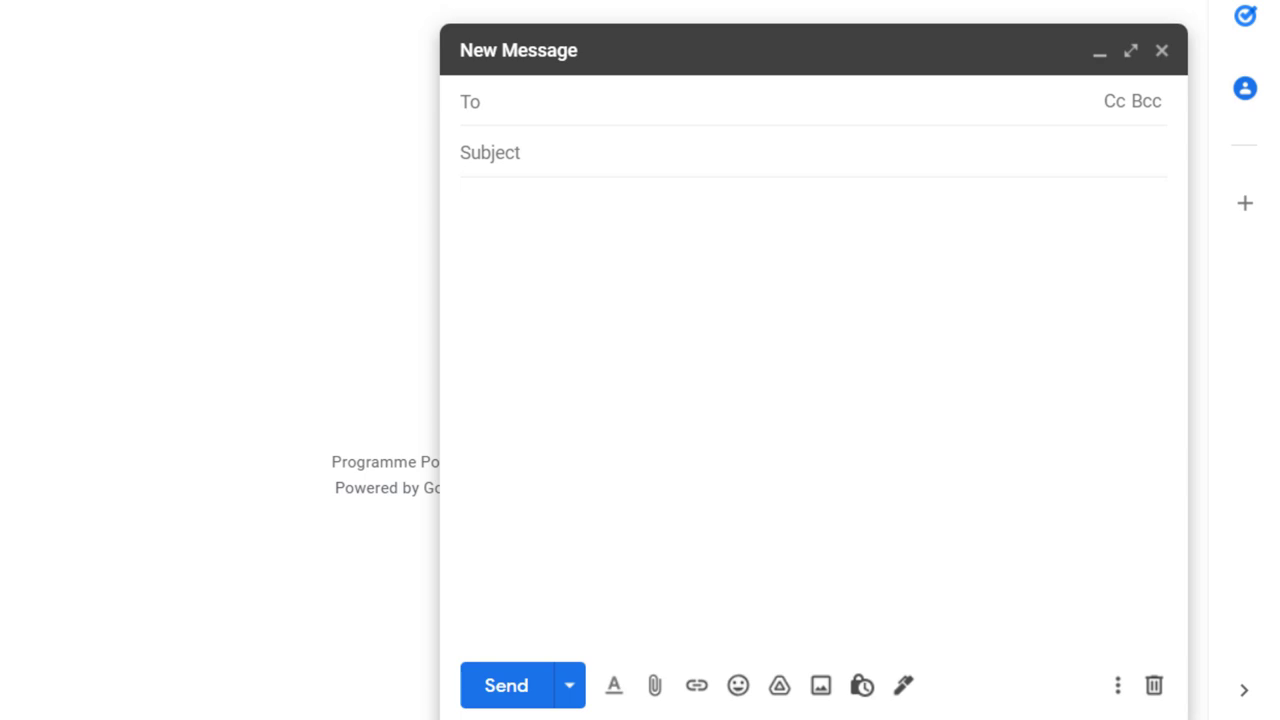
{"action": "left_click", "coordinate": [905, 688]}
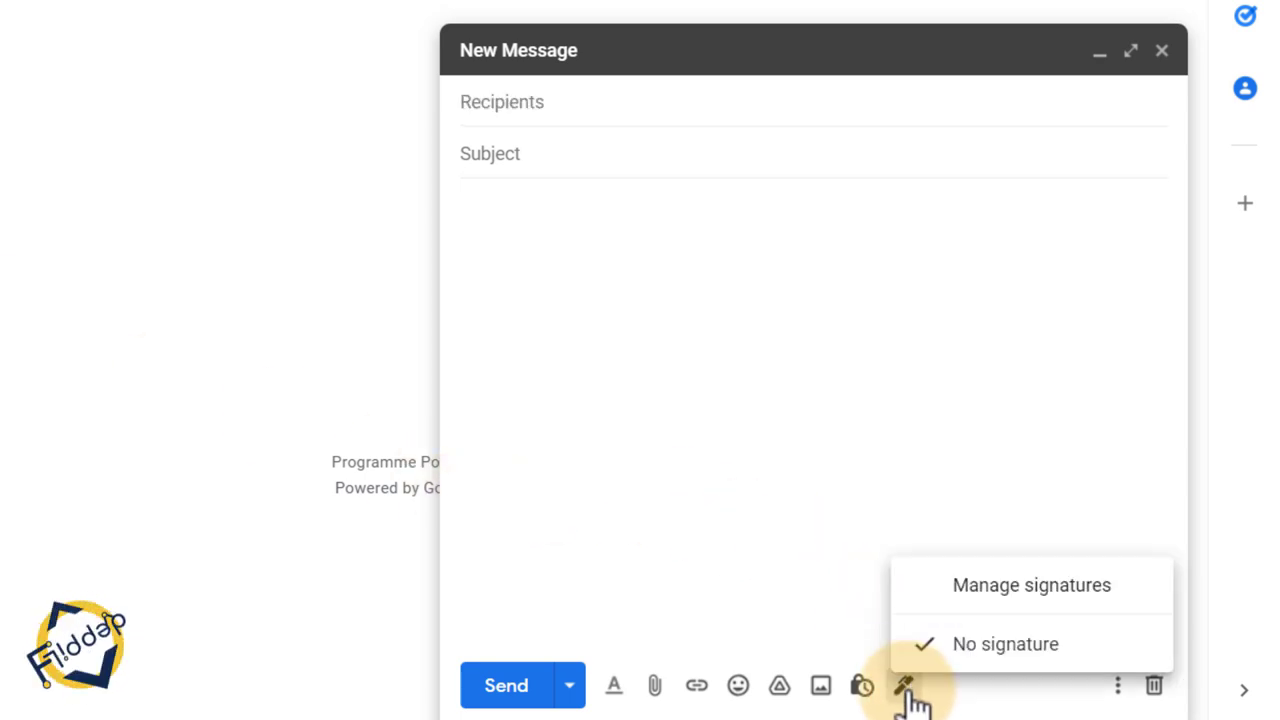
{"action": "left_click", "coordinate": [1043, 598]}
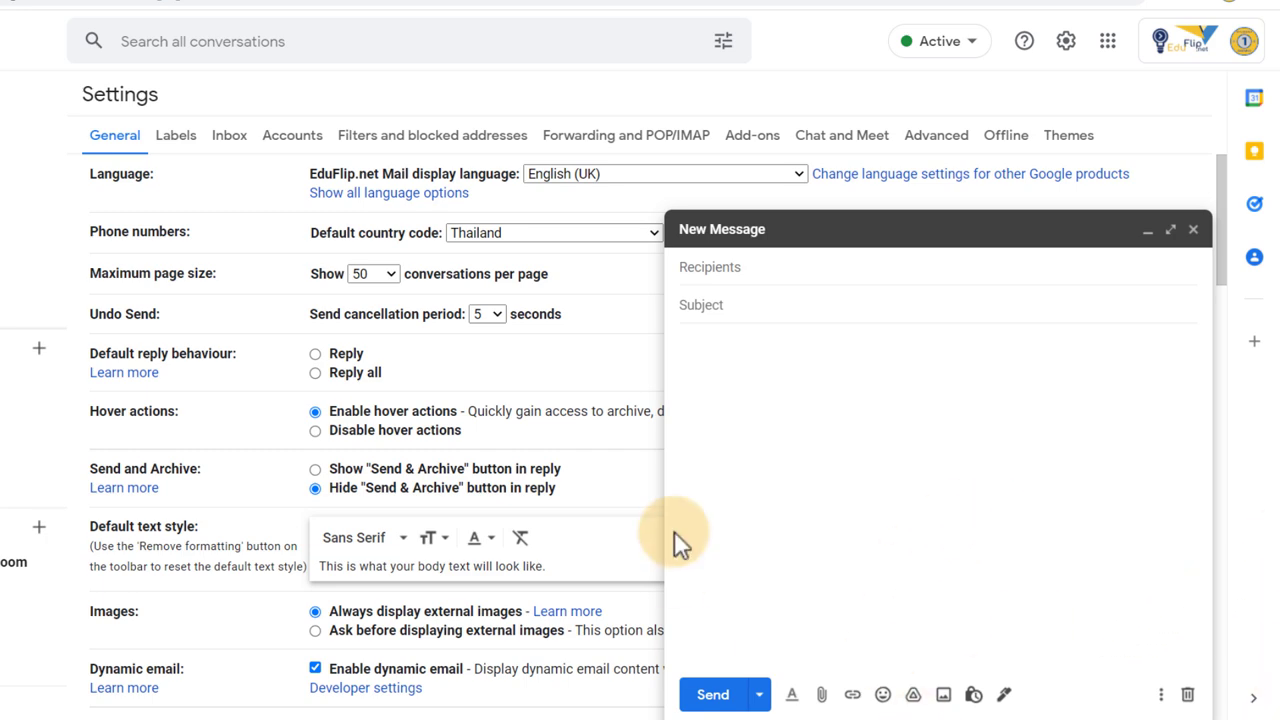
{"action": "scroll", "coordinate": [428, 431], "scroll_direction": "down", "scroll_amount": 4}
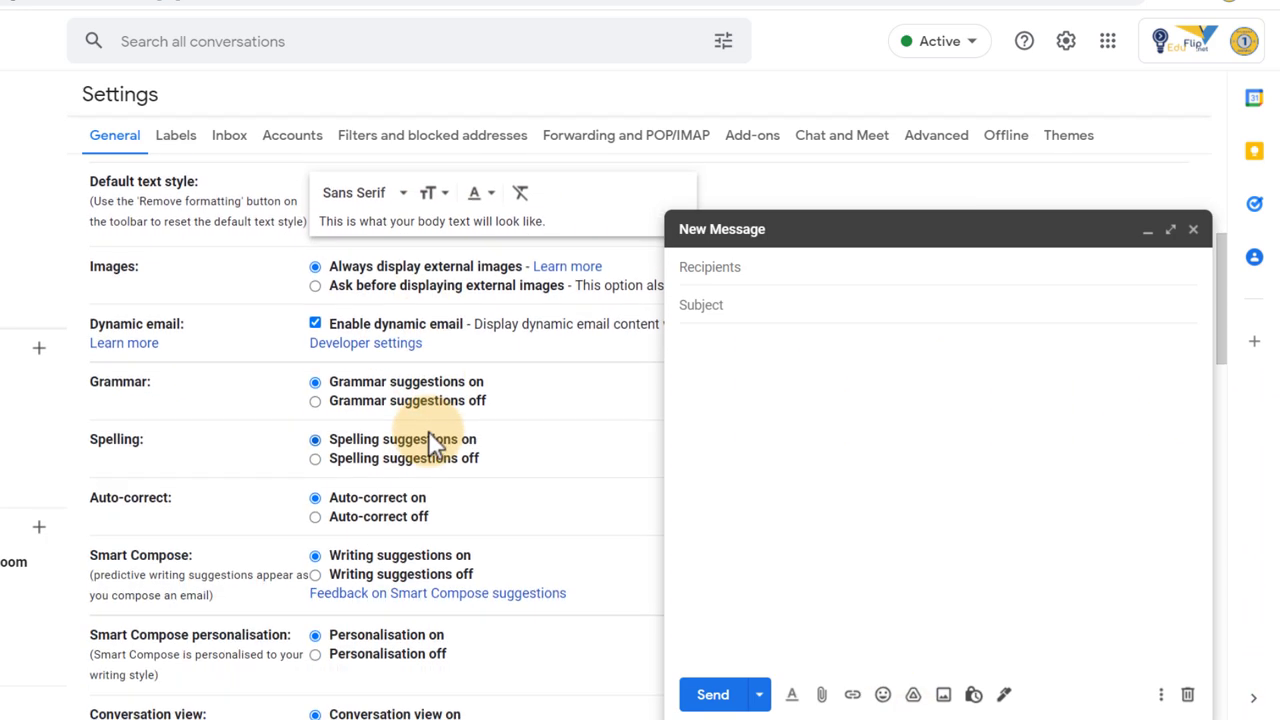
{"action": "scroll", "coordinate": [430, 440], "scroll_direction": "down", "scroll_amount": 6}
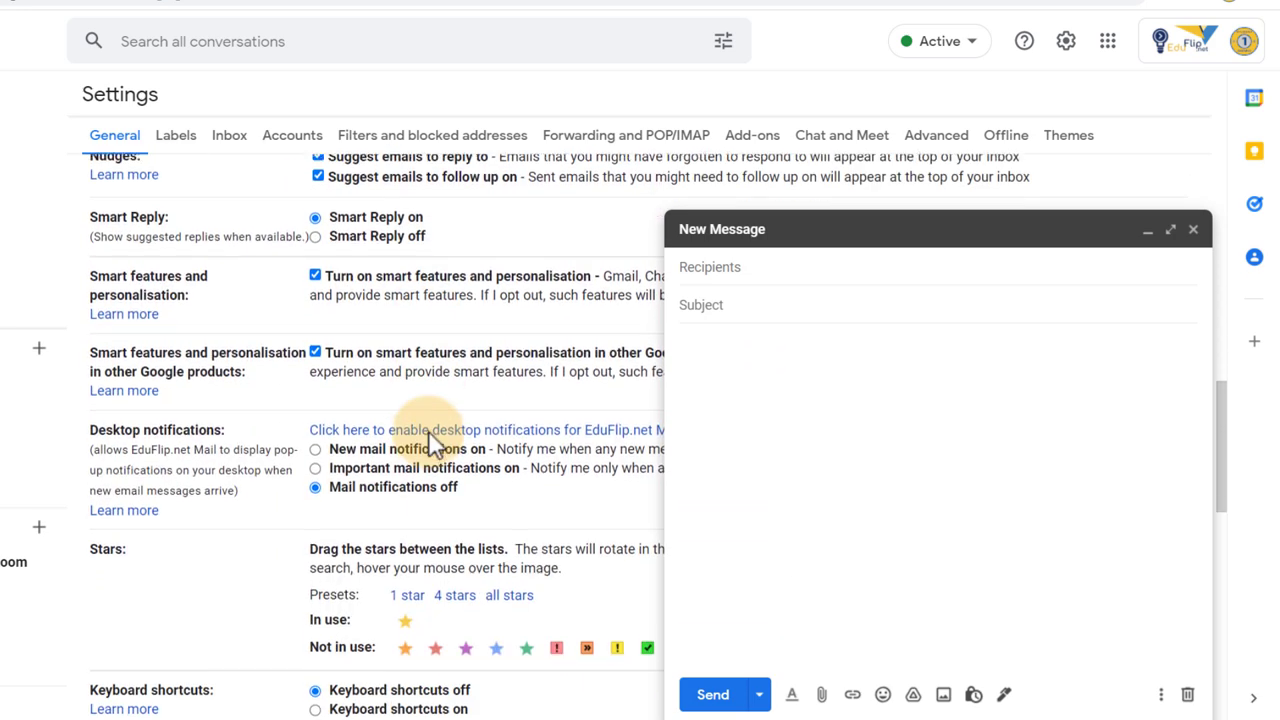
{"action": "scroll", "coordinate": [430, 440], "scroll_direction": "down", "scroll_amount": 6}
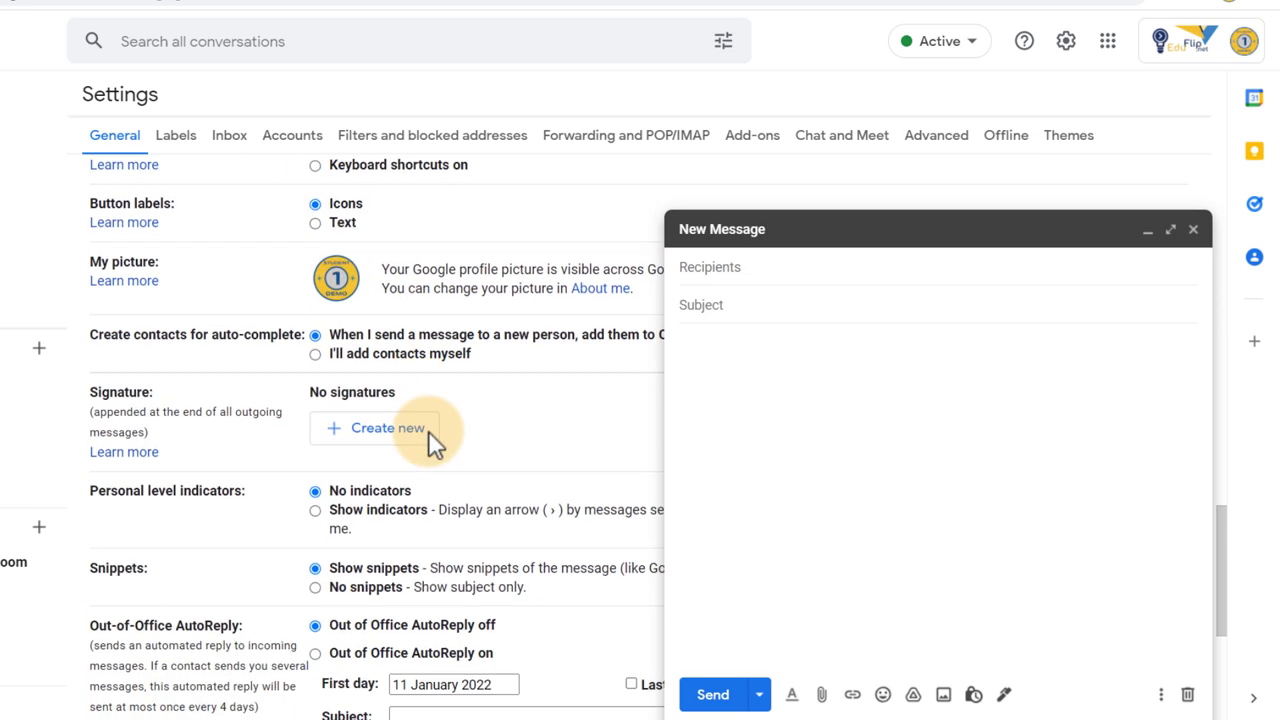
{"action": "mouse_move", "coordinate": [58, 335]}
{"action": "left_mouse_down"}
{"action": "mouse_move", "coordinate": [400, 425]}
{"action": "mouse_move", "coordinate": [386, 357]}
{"action": "mouse_move", "coordinate": [378, 408]}
{"action": "left_mouse_up"}
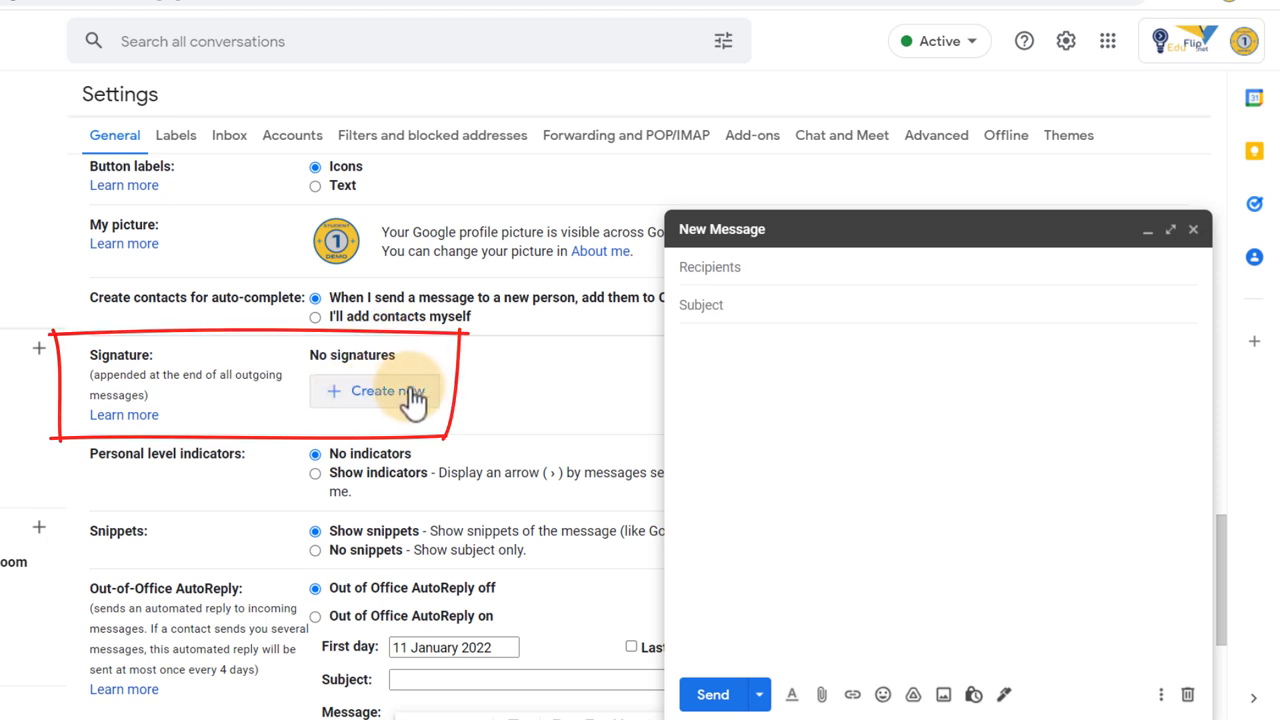
- Create a new signature named 'Demo' and minimize the draft
{"action": "left_click", "coordinate": [412, 400]}
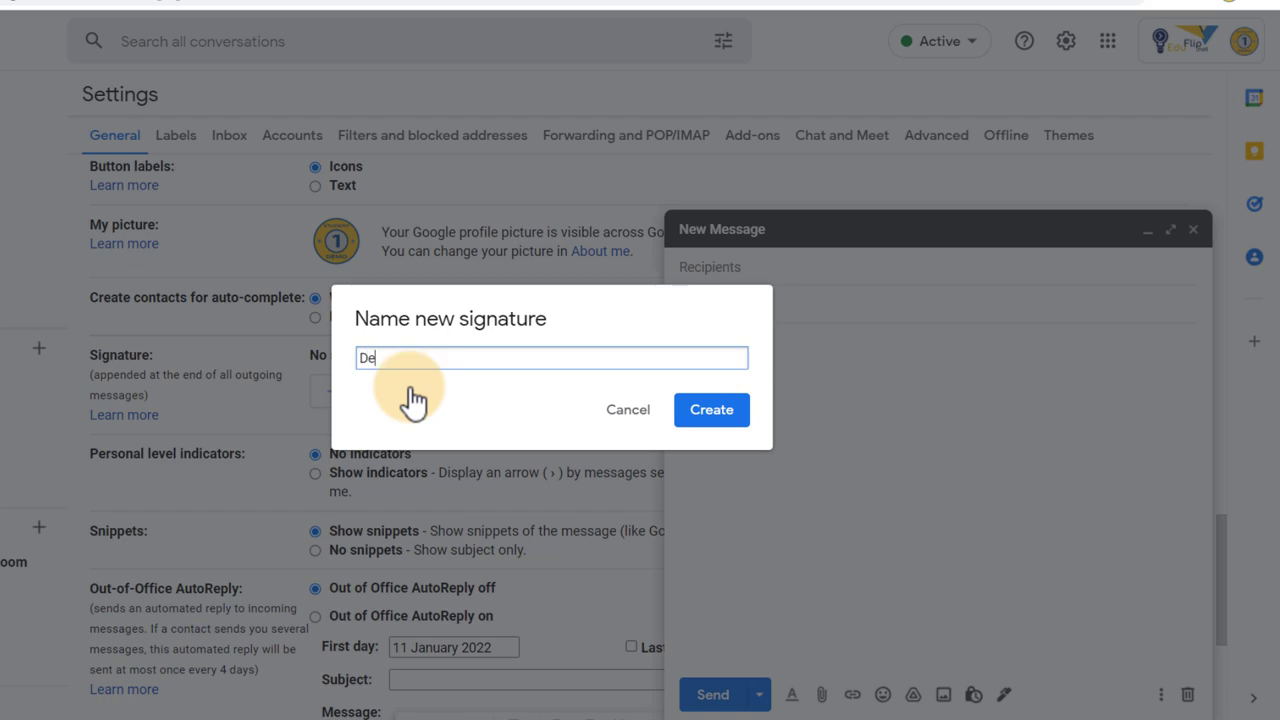
{"action": "type", "text": "Demo"}
{"action": "key", "text": "Return"}
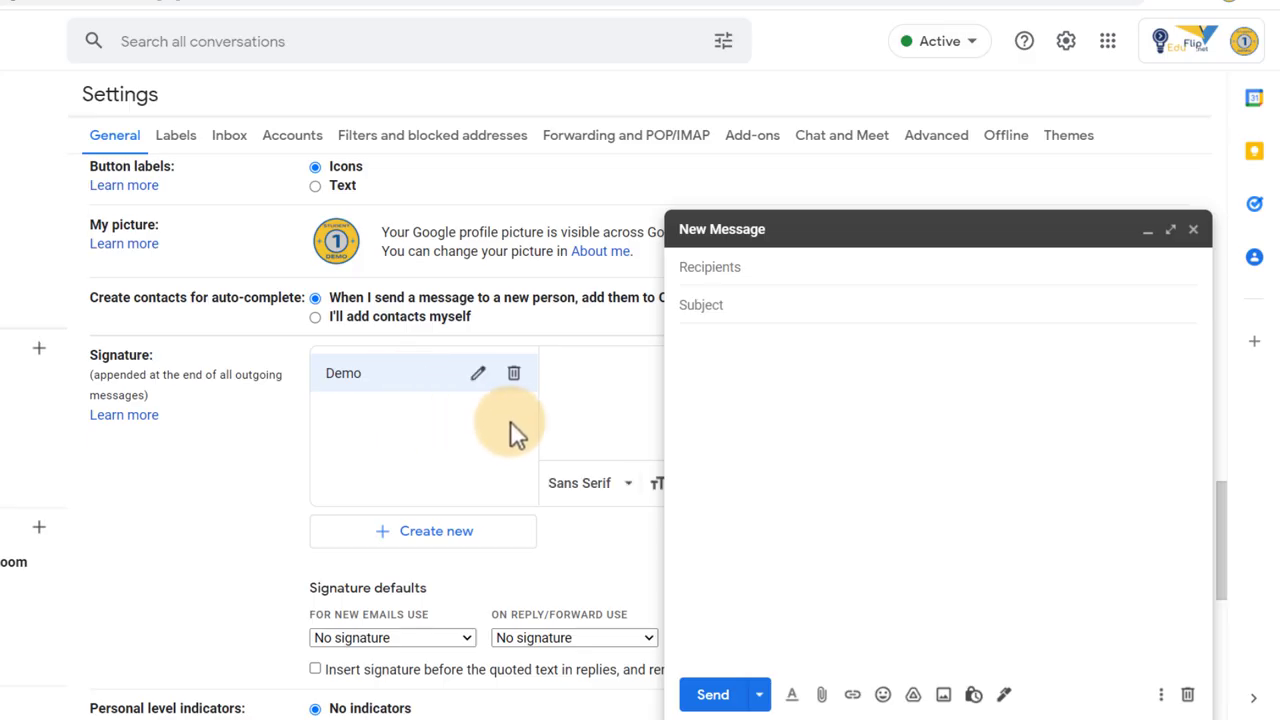
{"action": "left_click", "coordinate": [1148, 232]}
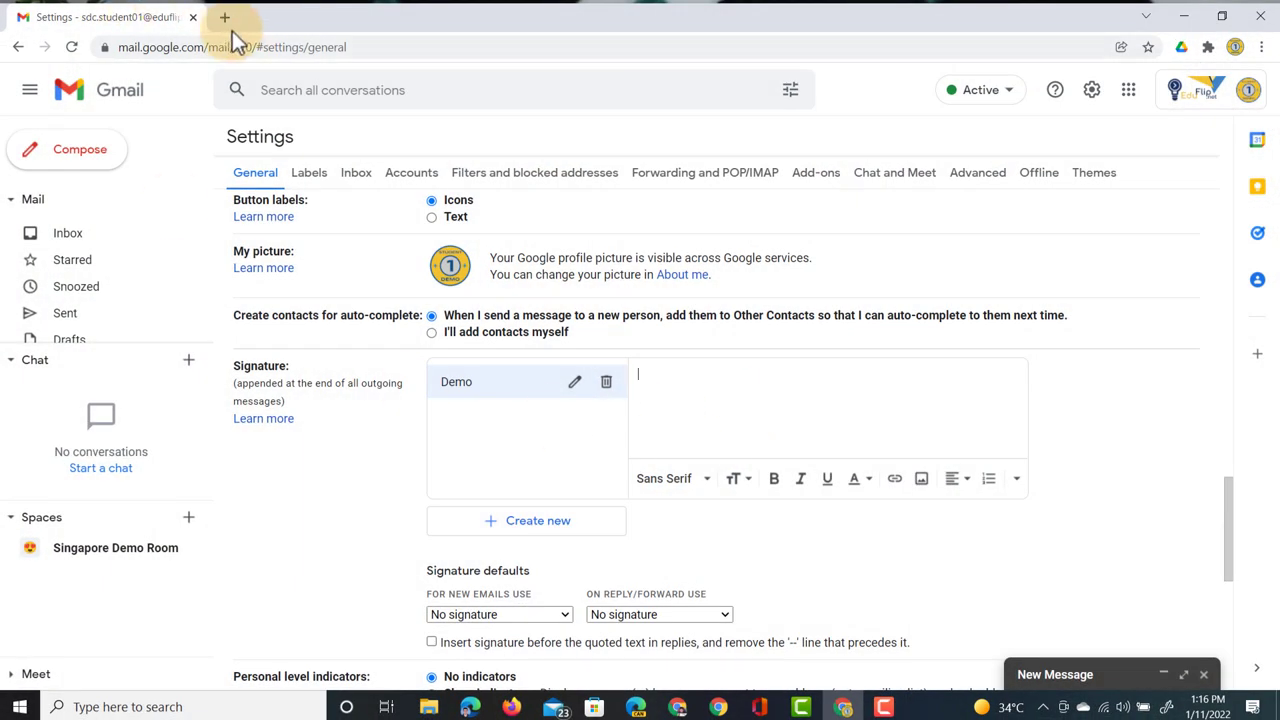
- Open HubSpot's Email Signature Generator in a new tab, accept cookies and preview Template 2
{"action": "left_click", "coordinate": [226, 19]}
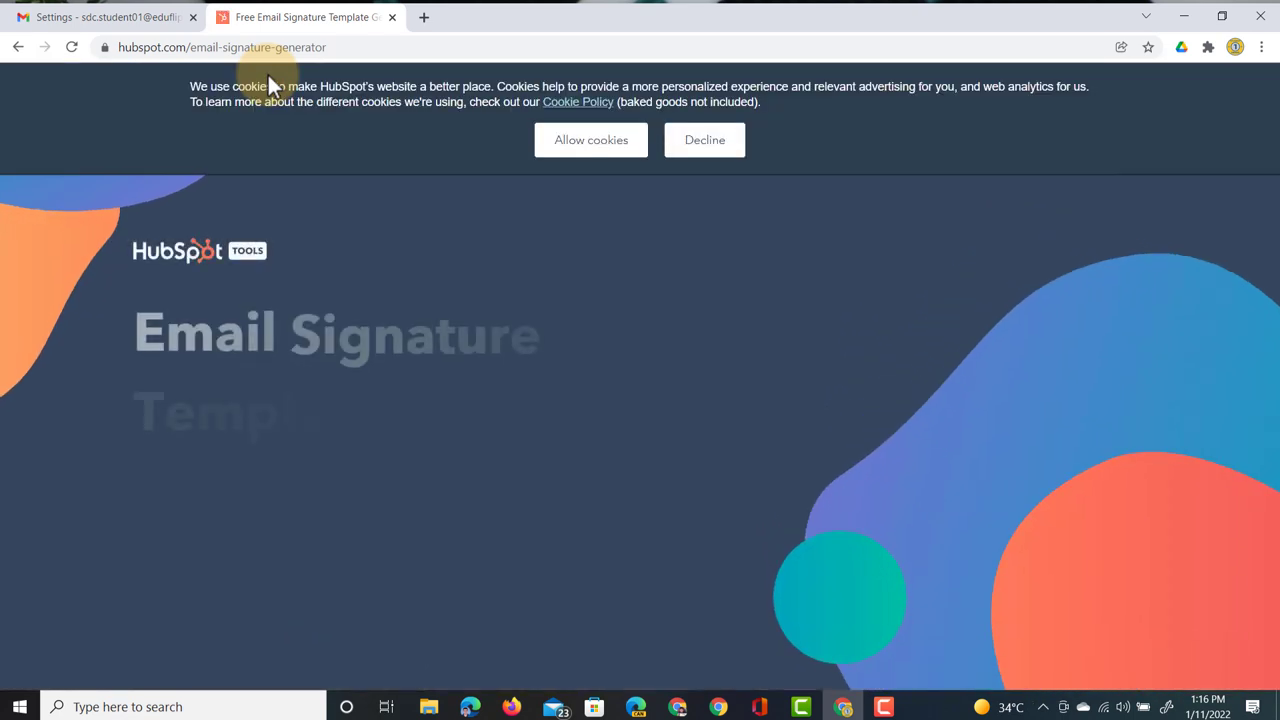
{"action": "left_click", "coordinate": [598, 150]}
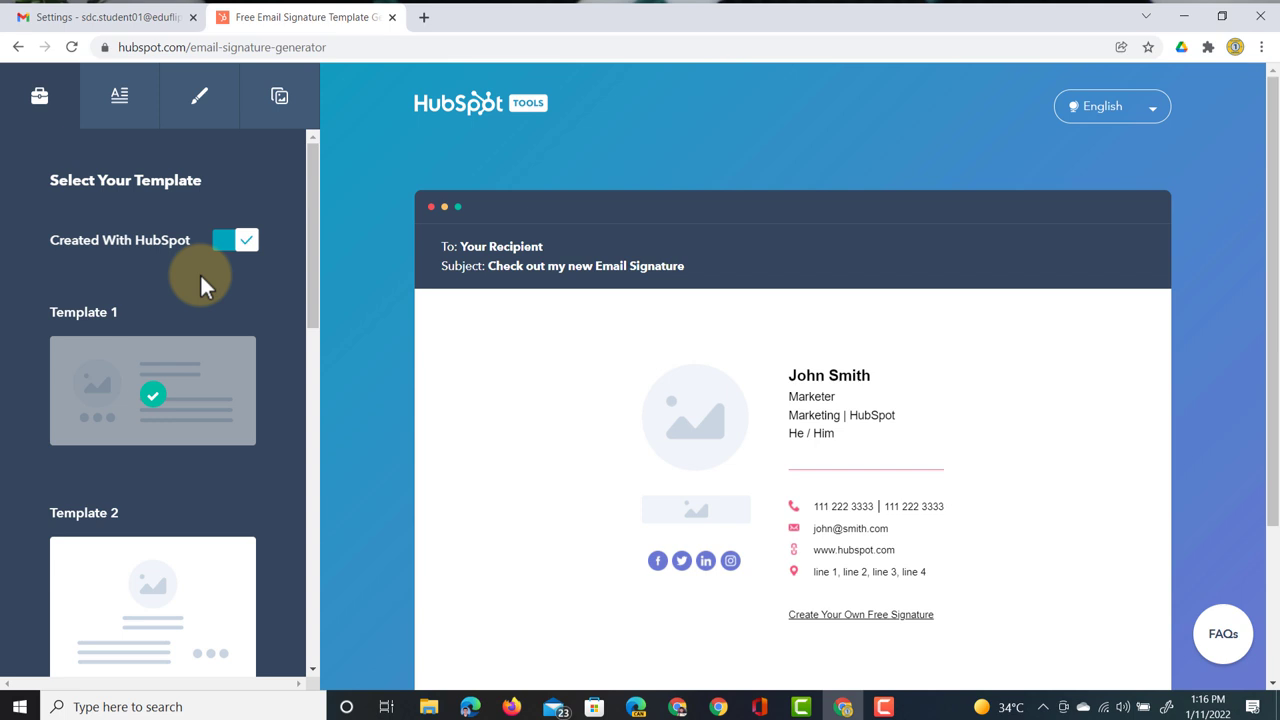
{"action": "scroll", "coordinate": [200, 283], "scroll_direction": "down", "scroll_amount": 1}
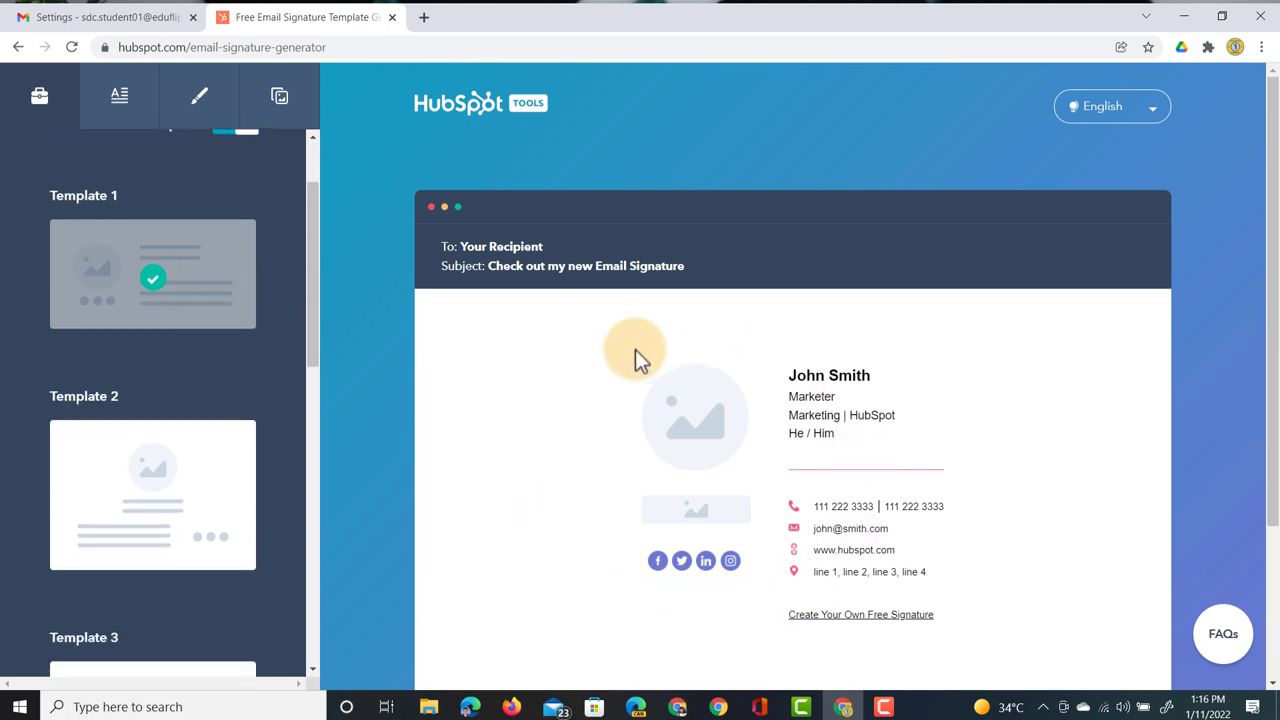
{"action": "left_click", "coordinate": [184, 503]}
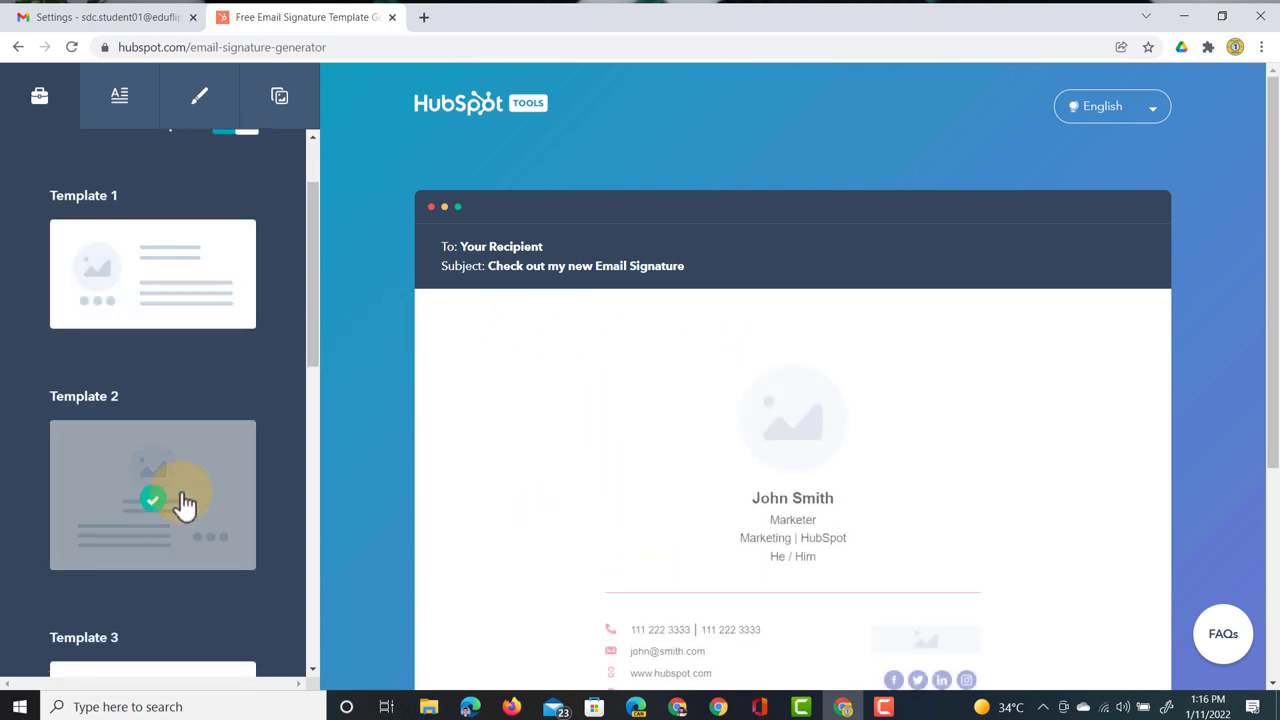
{"action": "scroll", "coordinate": [647, 483], "scroll_direction": "down", "scroll_amount": 2}
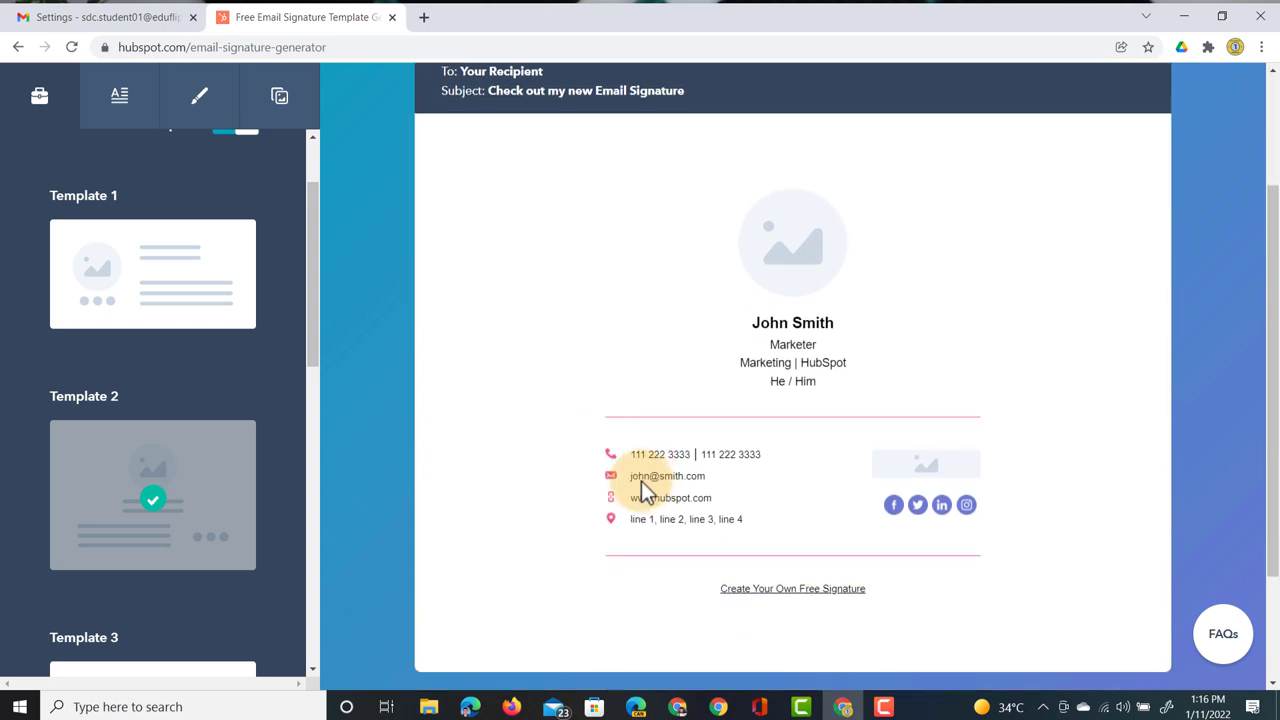
{"action": "scroll", "coordinate": [151, 457], "scroll_direction": "down", "scroll_amount": 3}
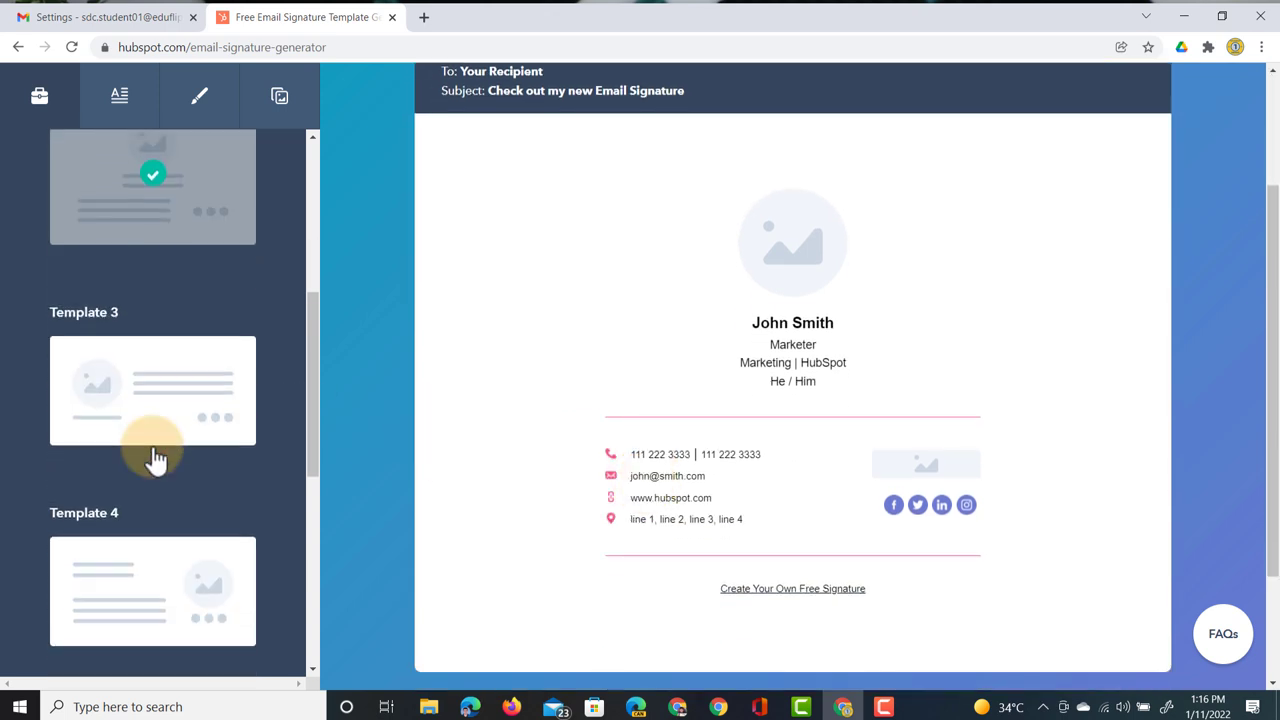
- Compare Templates 3 and 4, then settle on Template 3
{"action": "left_click", "coordinate": [150, 358]}
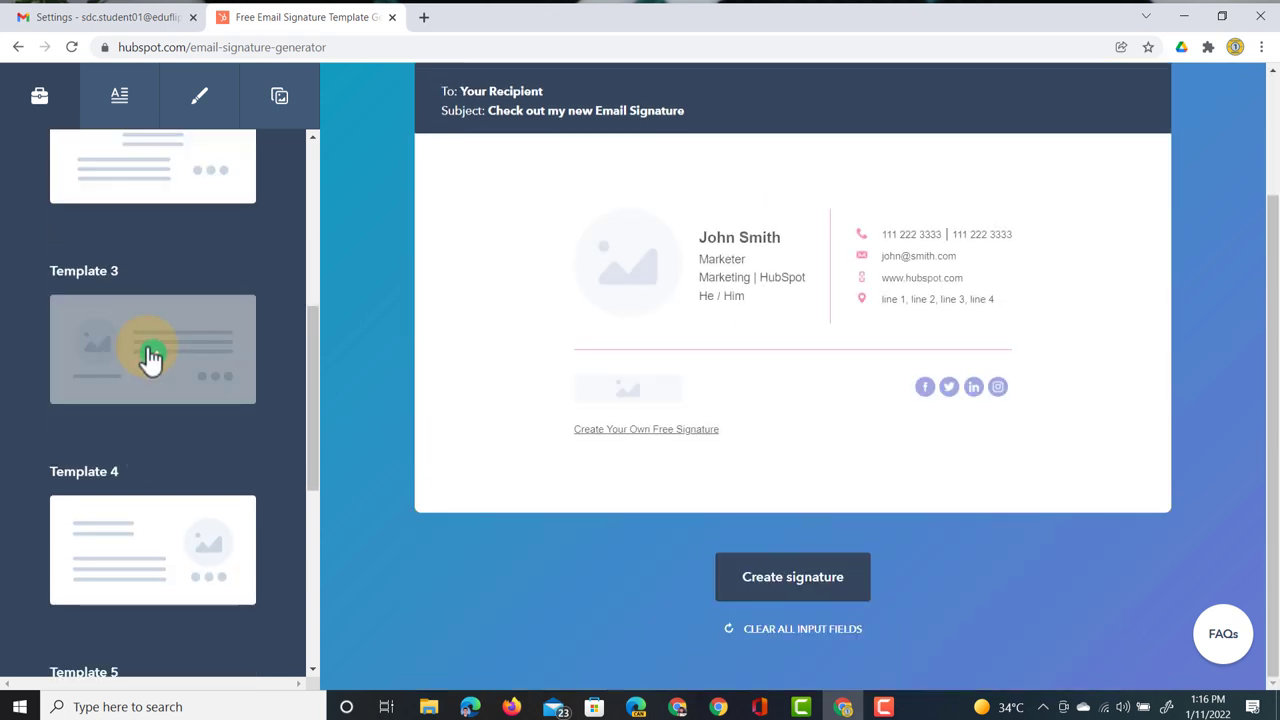
{"action": "left_click", "coordinate": [160, 553]}
{"action": "scroll", "coordinate": [160, 553], "scroll_direction": "down", "scroll_amount": 1}
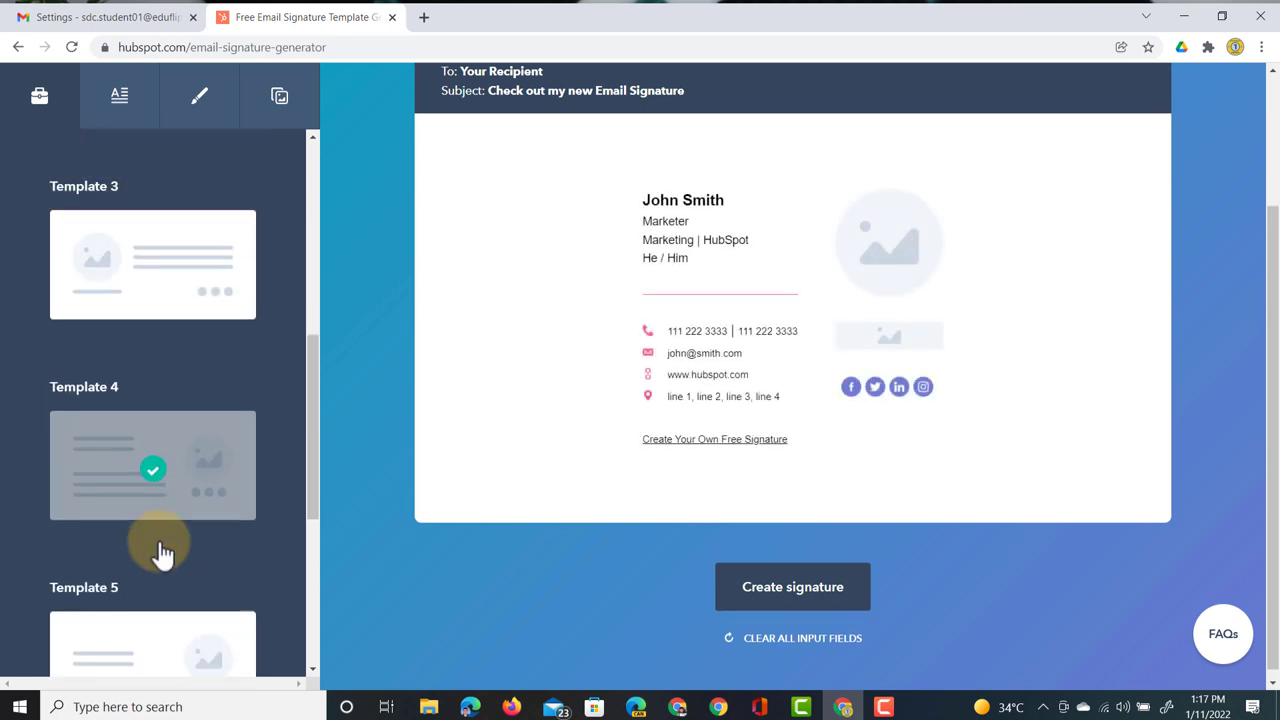
{"action": "scroll", "coordinate": [160, 540], "scroll_direction": "up", "scroll_amount": 1}
{"action": "left_click", "coordinate": [155, 400]}
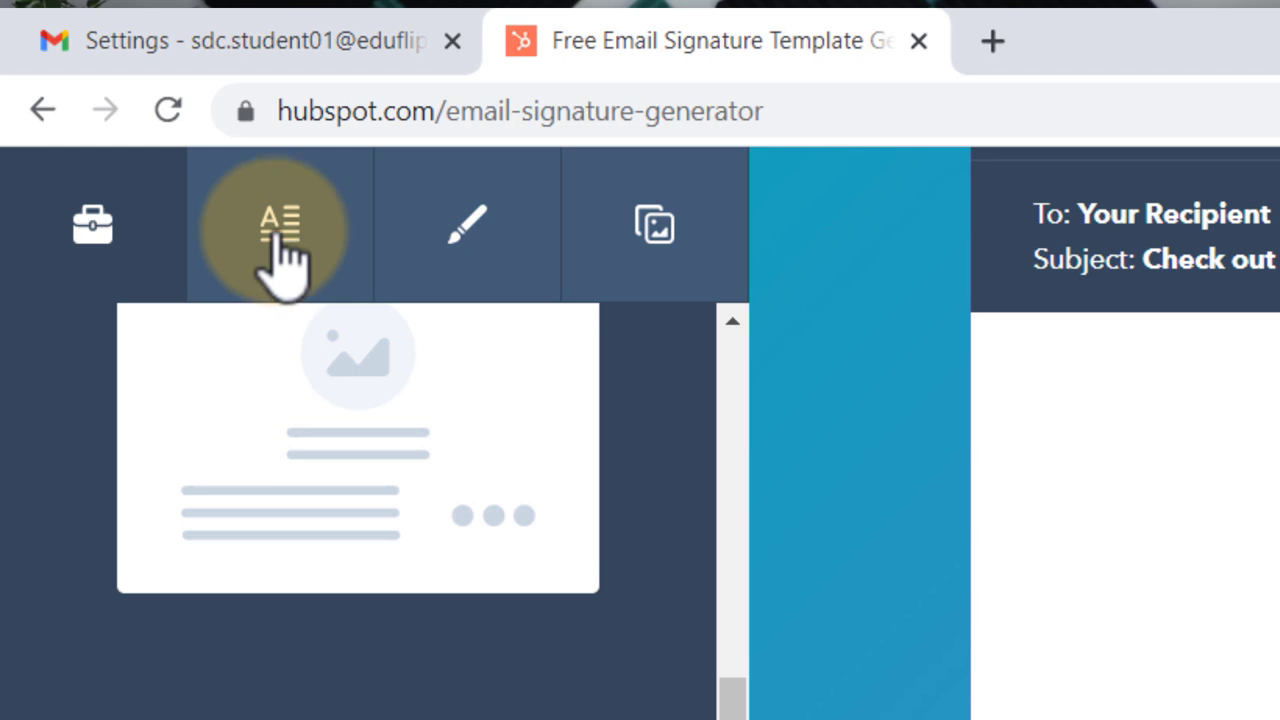
- Enter the first name, last name, job title 'Teacher' and department in the signature form
{"action": "left_click", "coordinate": [278, 236]}
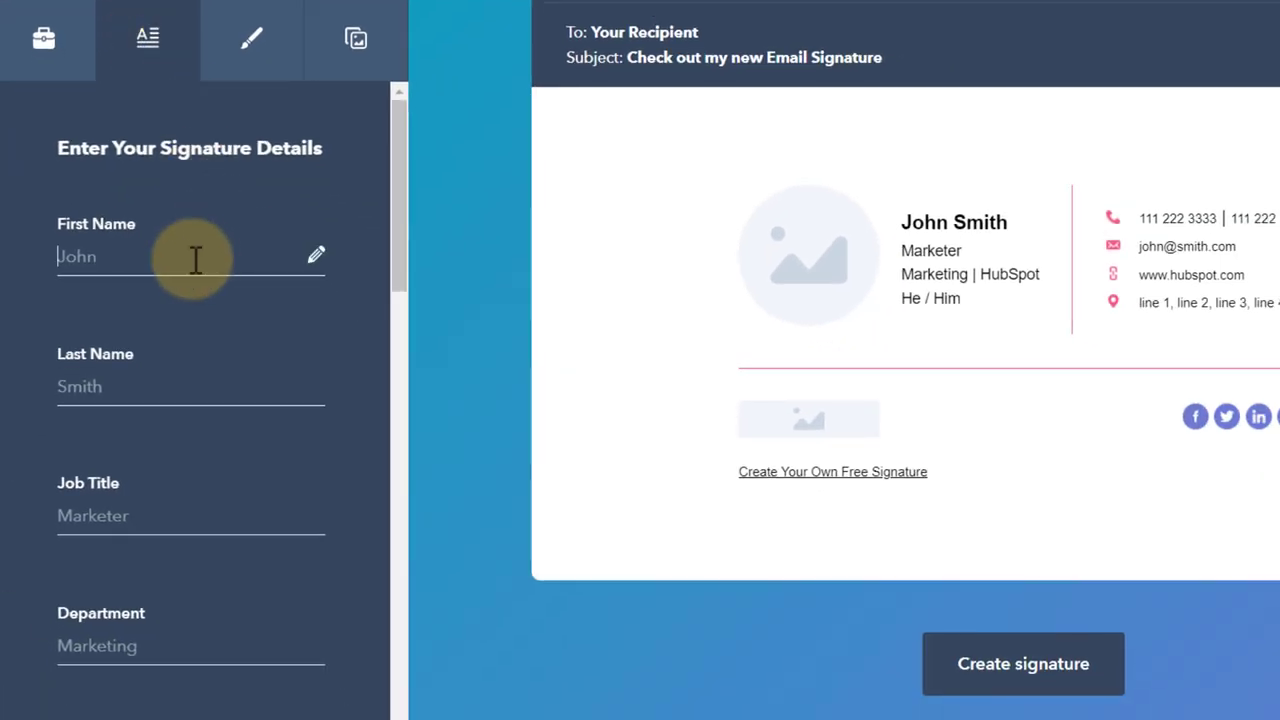
{"action": "left_click", "coordinate": [196, 259]}
{"action": "type", "text": "Sethi"}
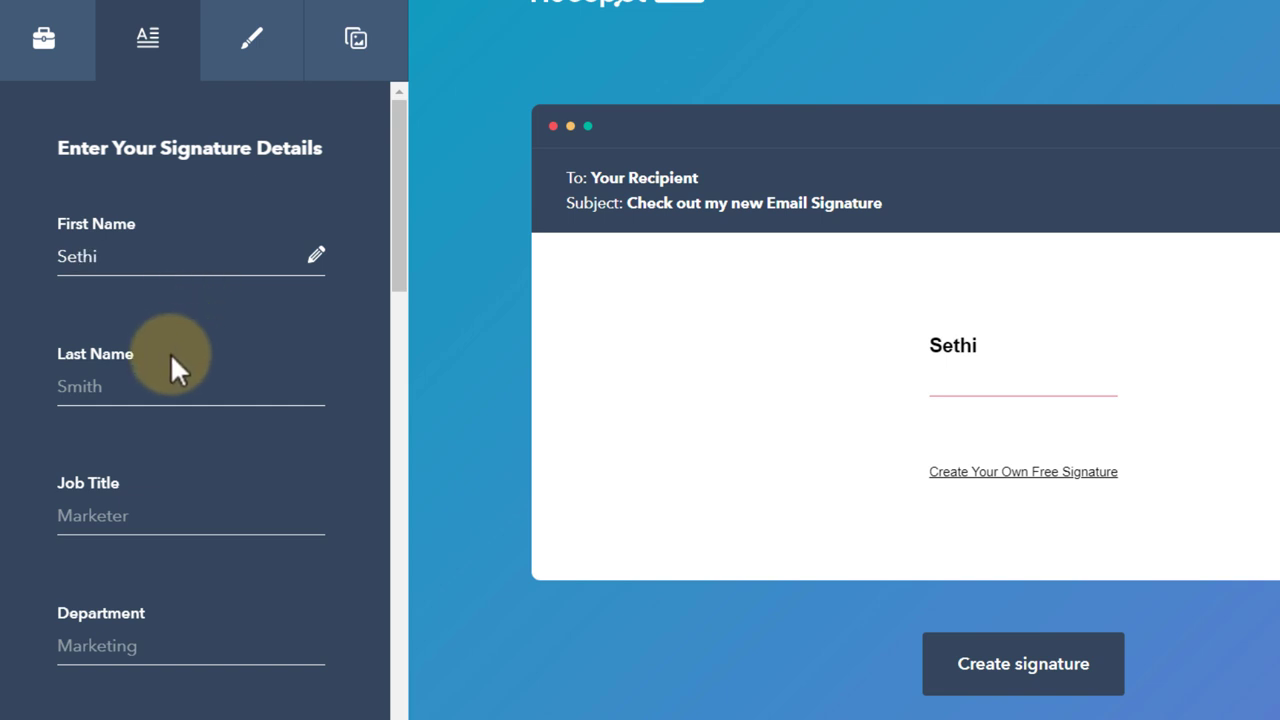
{"action": "left_click", "coordinate": [171, 386]}
{"action": "type", "text": "De Cle"}
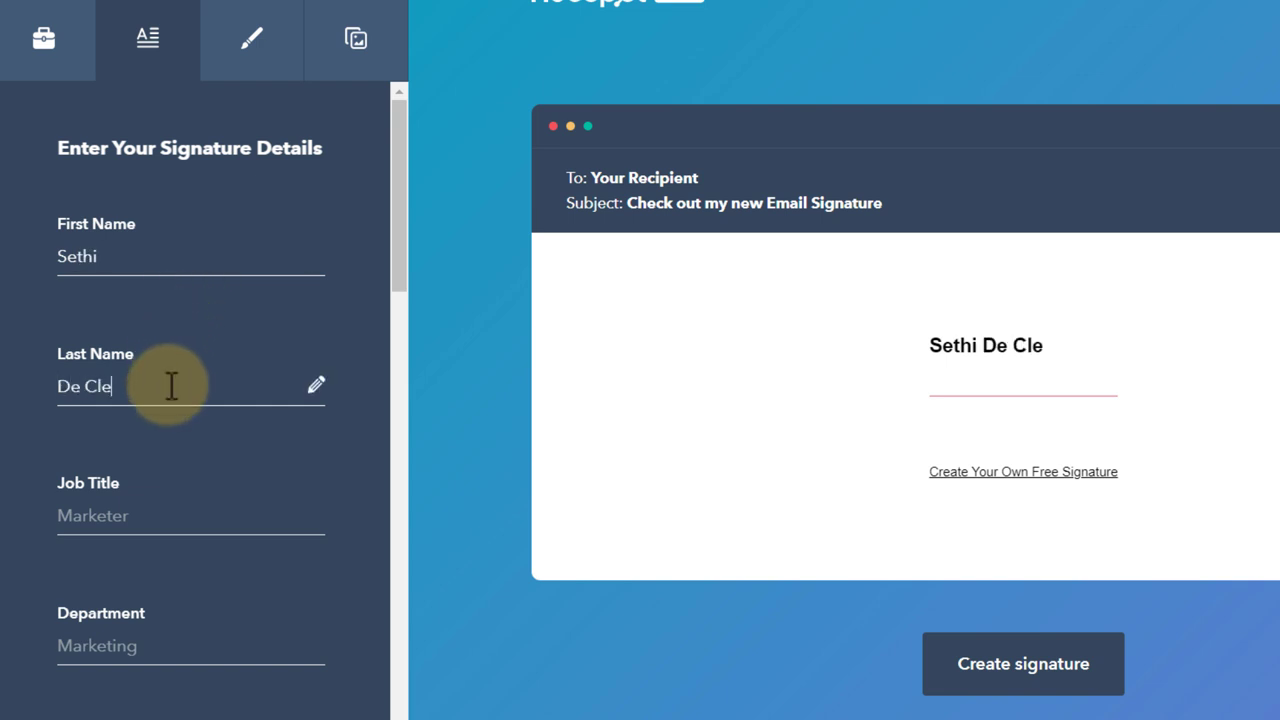
{"action": "type", "text": "rcq"}
{"action": "left_click", "coordinate": [171, 519]}
{"action": "type", "text": "Teacher"}
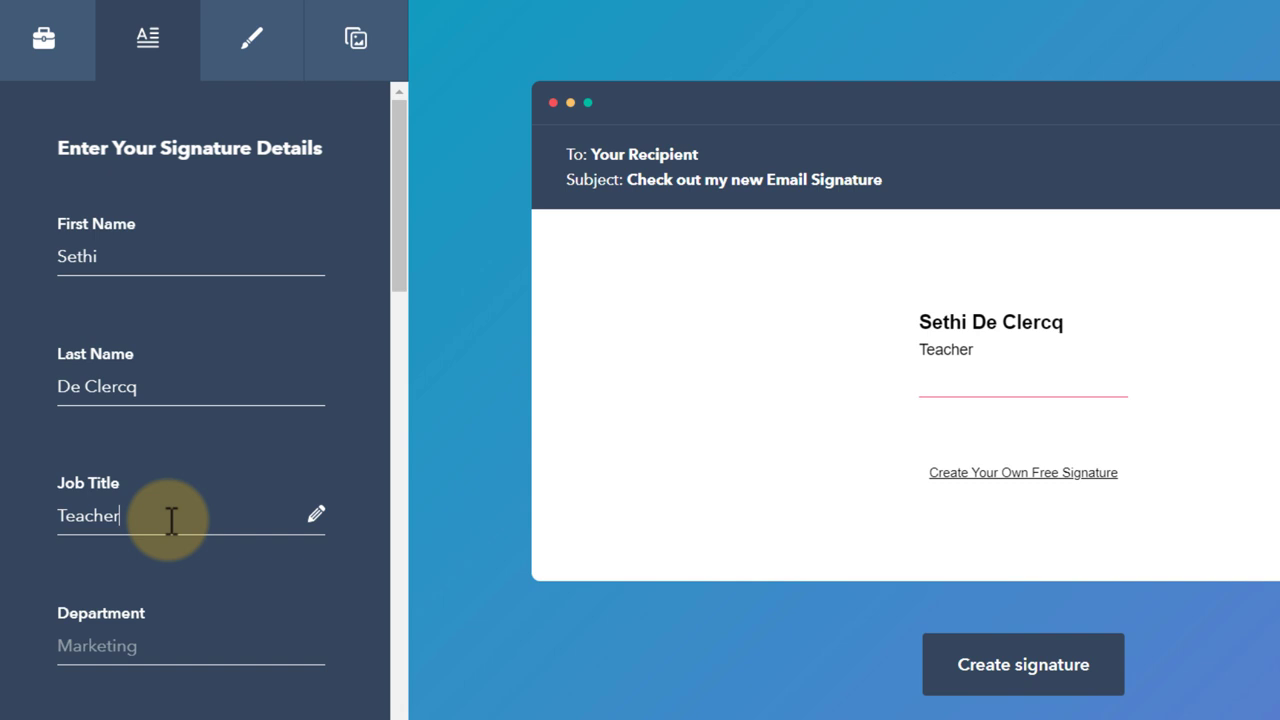
{"action": "left_click", "coordinate": [156, 646]}
{"action": "type", "text": "EdTech Integration"}
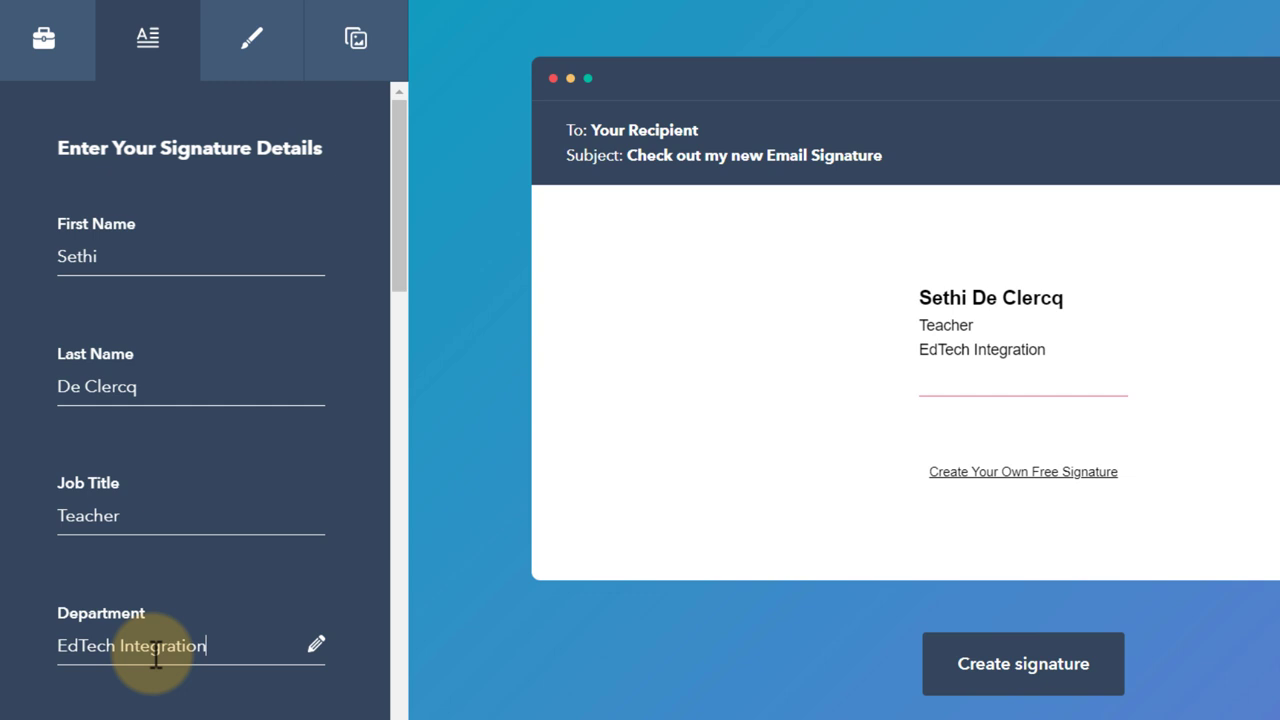
- Add the company 'Flipped Classroom Tutorials' and the personal website address
{"action": "scroll", "coordinate": [156, 660], "scroll_direction": "down", "scroll_amount": 5}
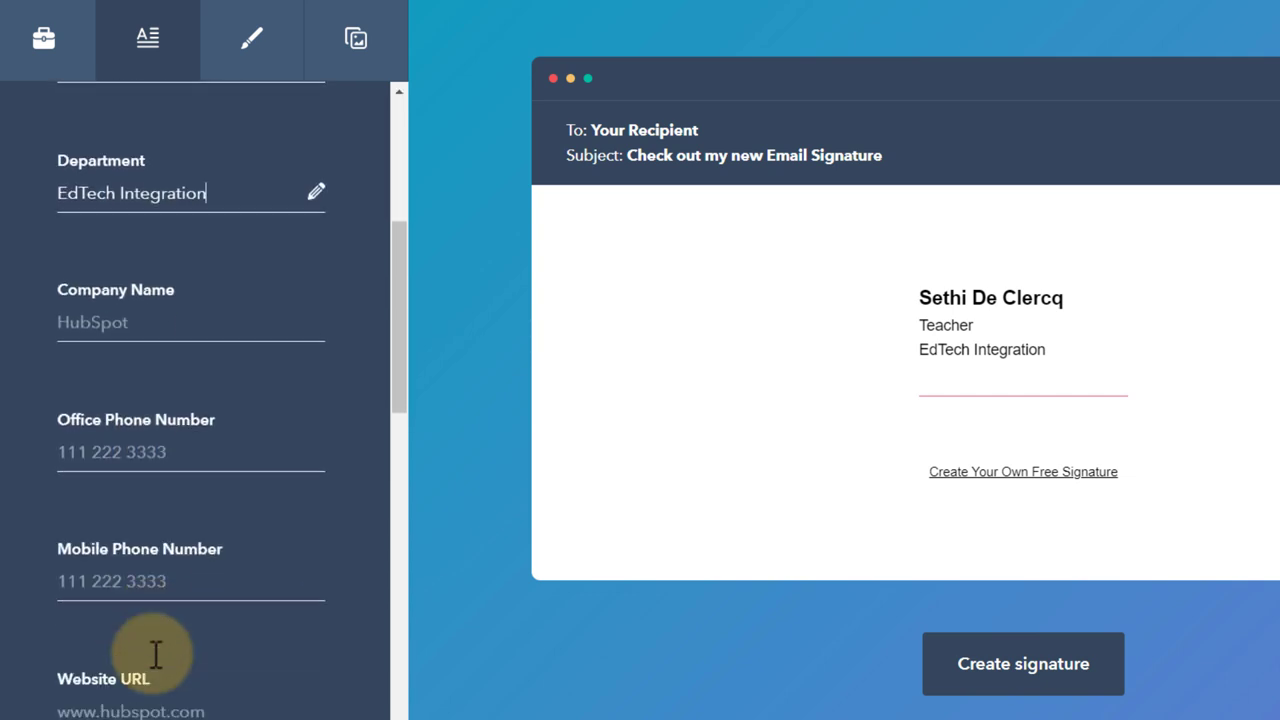
{"action": "left_click", "coordinate": [118, 320]}
{"action": "type", "text": "Fli"}
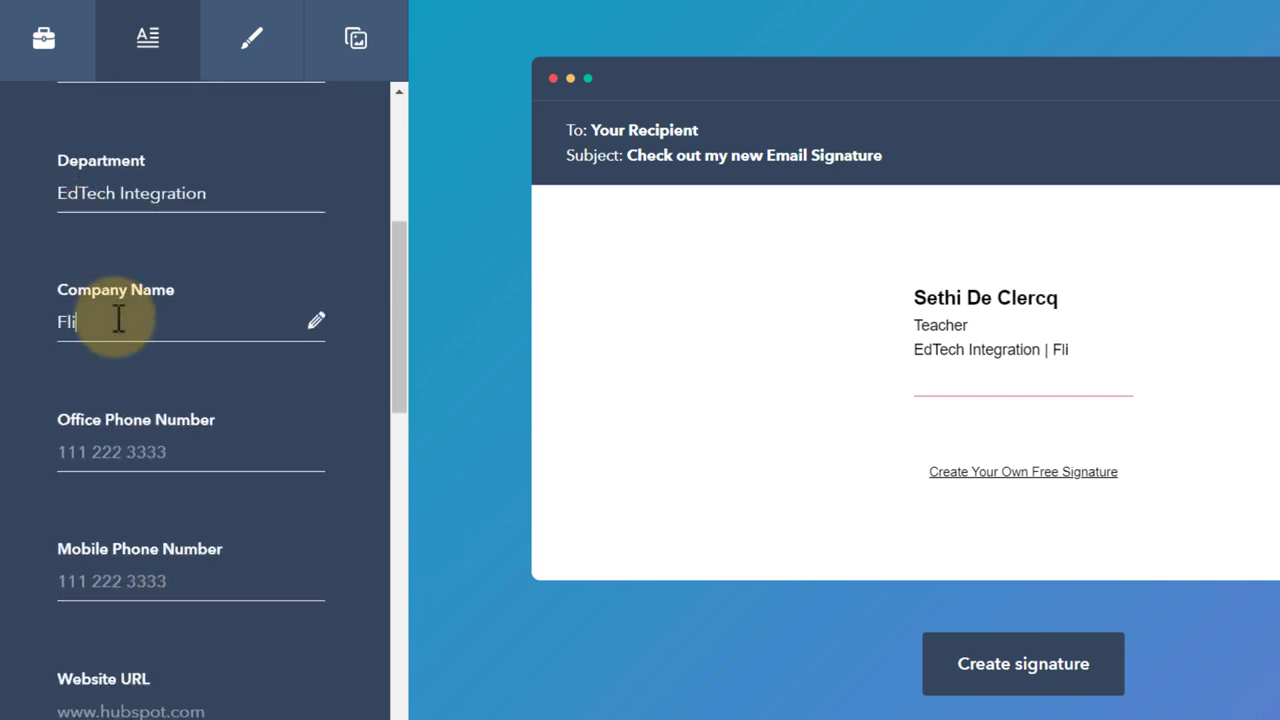
{"action": "type", "text": "pped Classroom Tutor"}
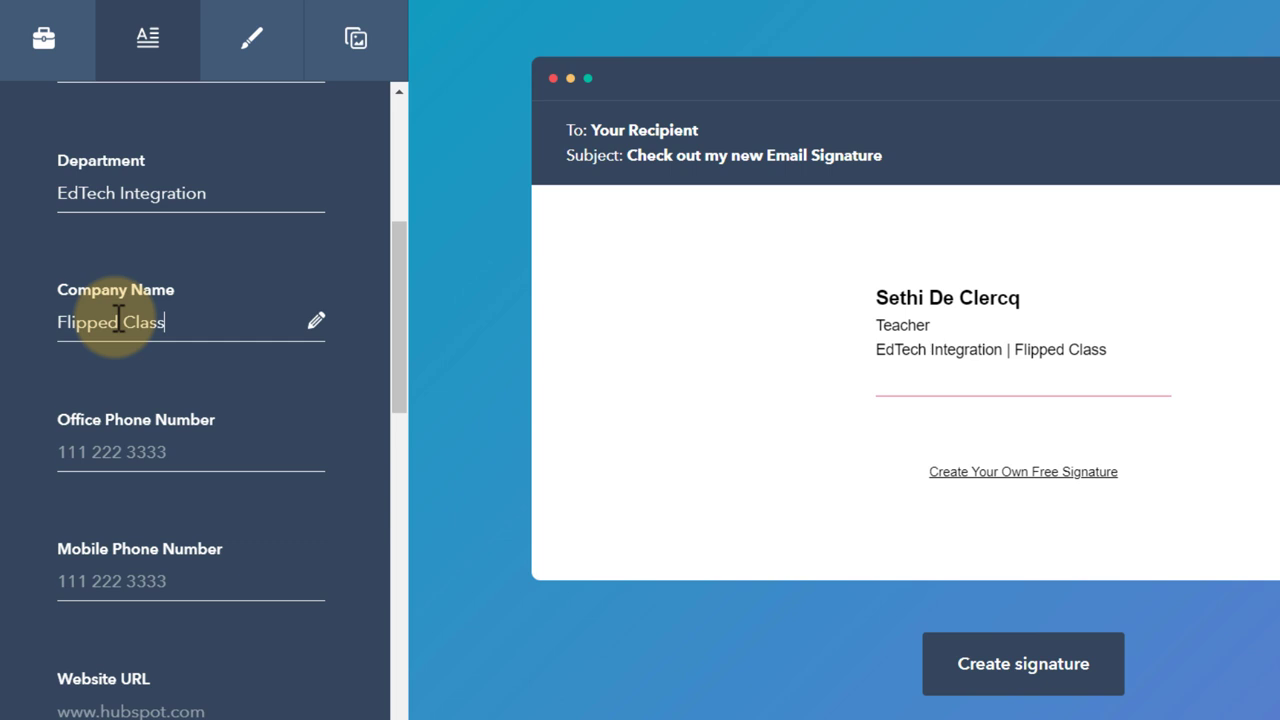
{"action": "type", "text": "ials"}
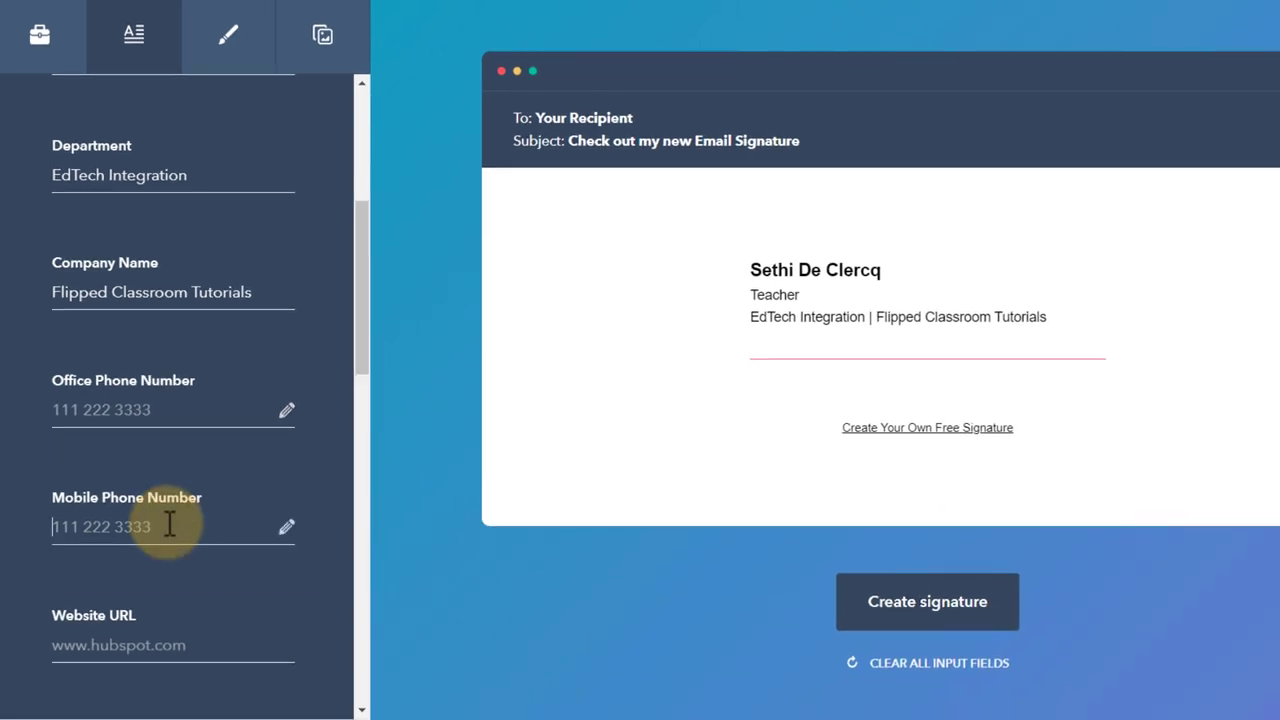
{"action": "scroll", "coordinate": [170, 522], "scroll_direction": "down", "scroll_amount": 1}
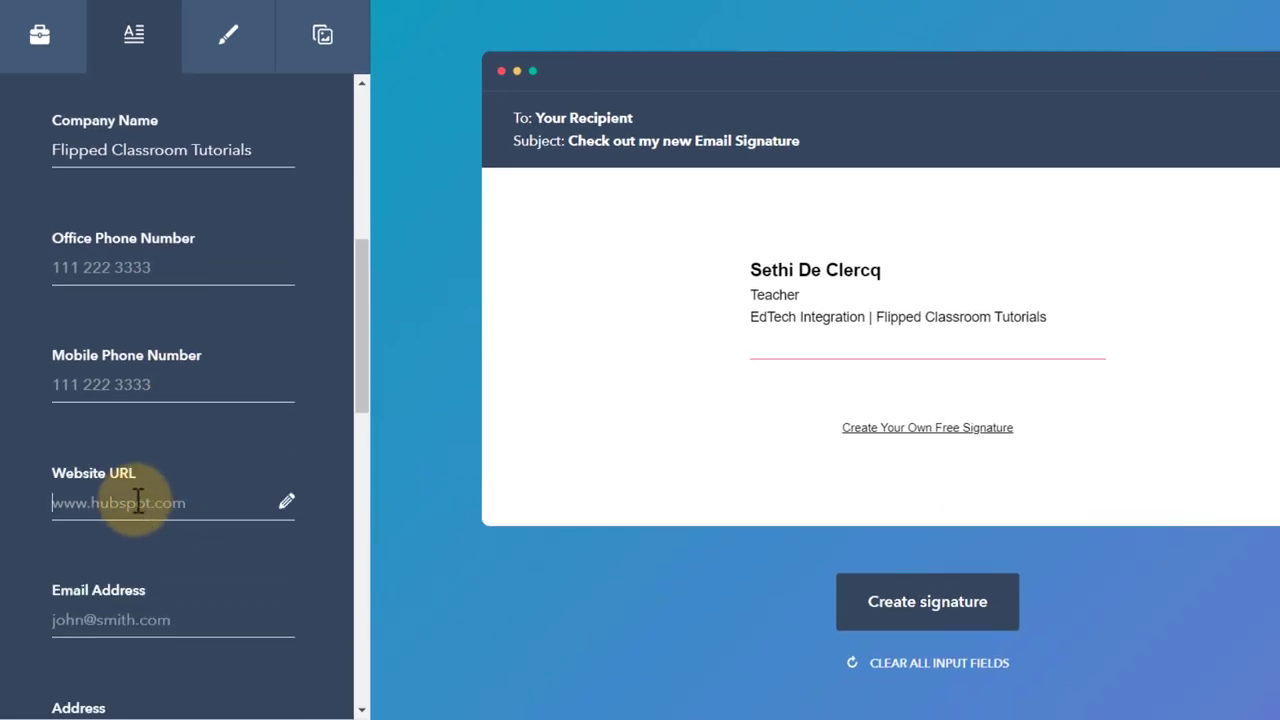
{"action": "type", "text": "www.seth"}
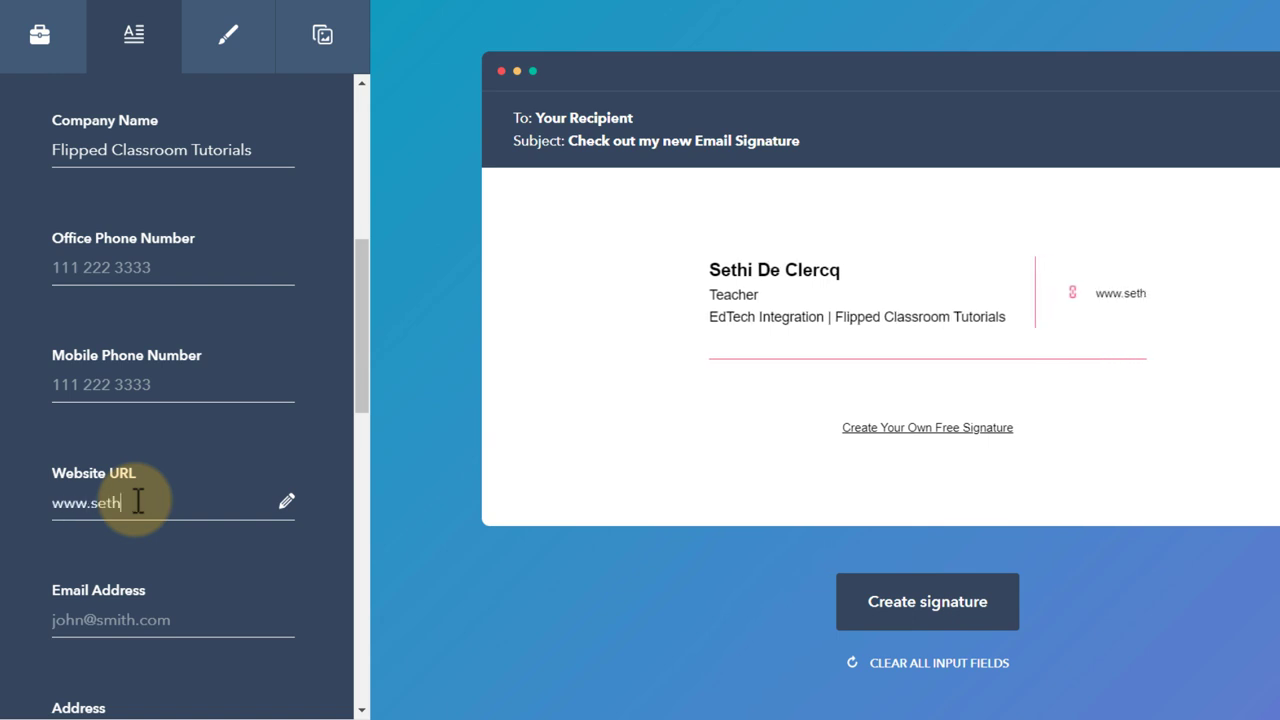
{"action": "type", "text": "ideclercq."}
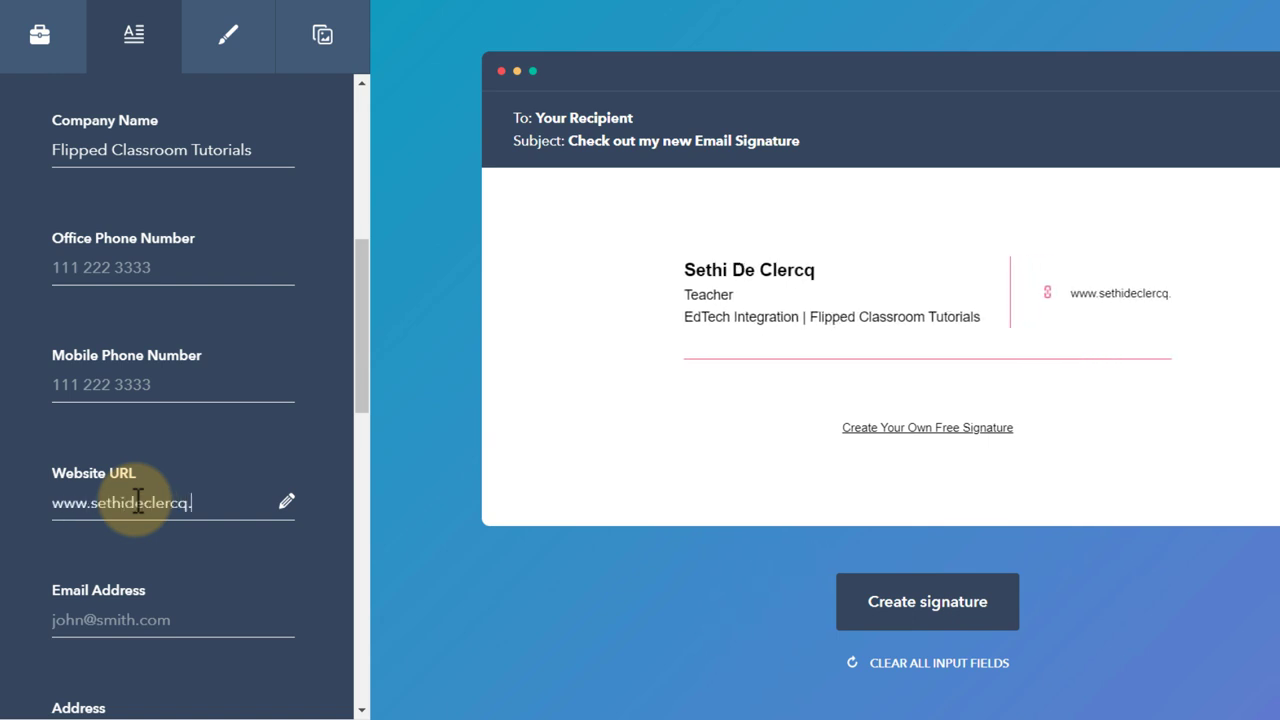
{"action": "type", "text": "com"}
{"action": "scroll", "coordinate": [138, 502], "scroll_direction": "down", "scroll_amount": 2}
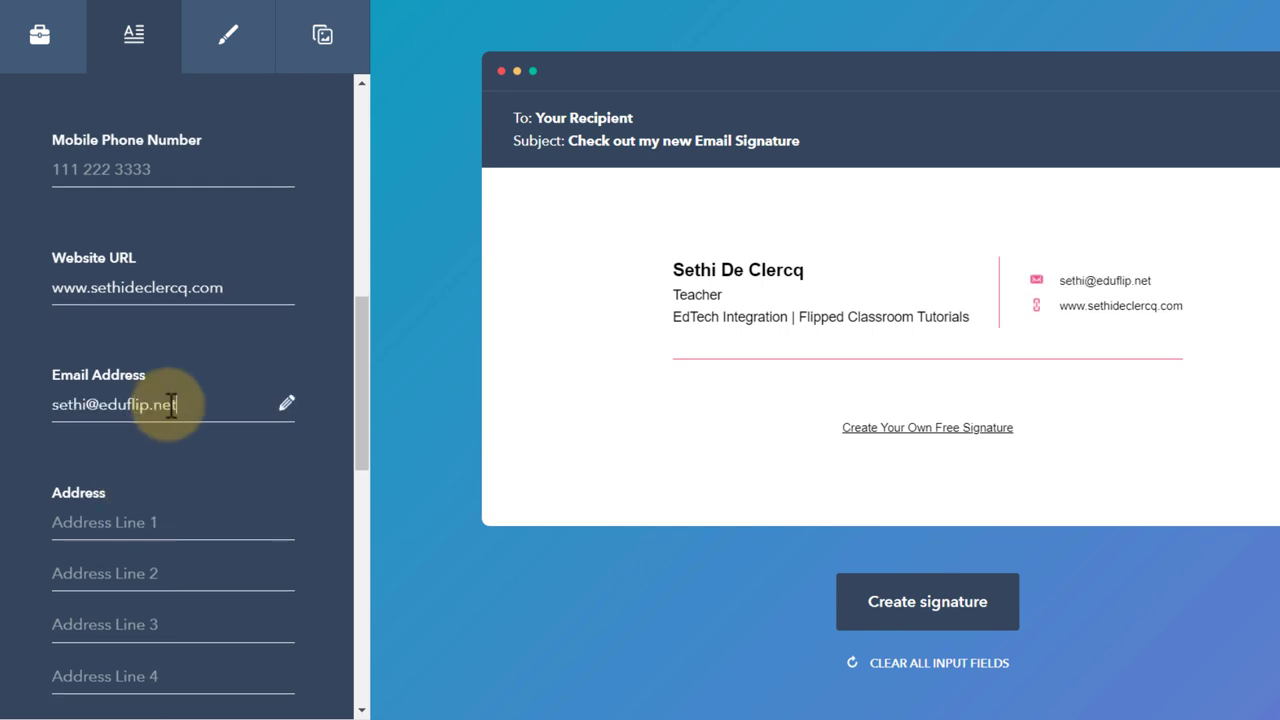
{"action": "scroll", "coordinate": [172, 404], "scroll_direction": "down", "scroll_amount": 2}
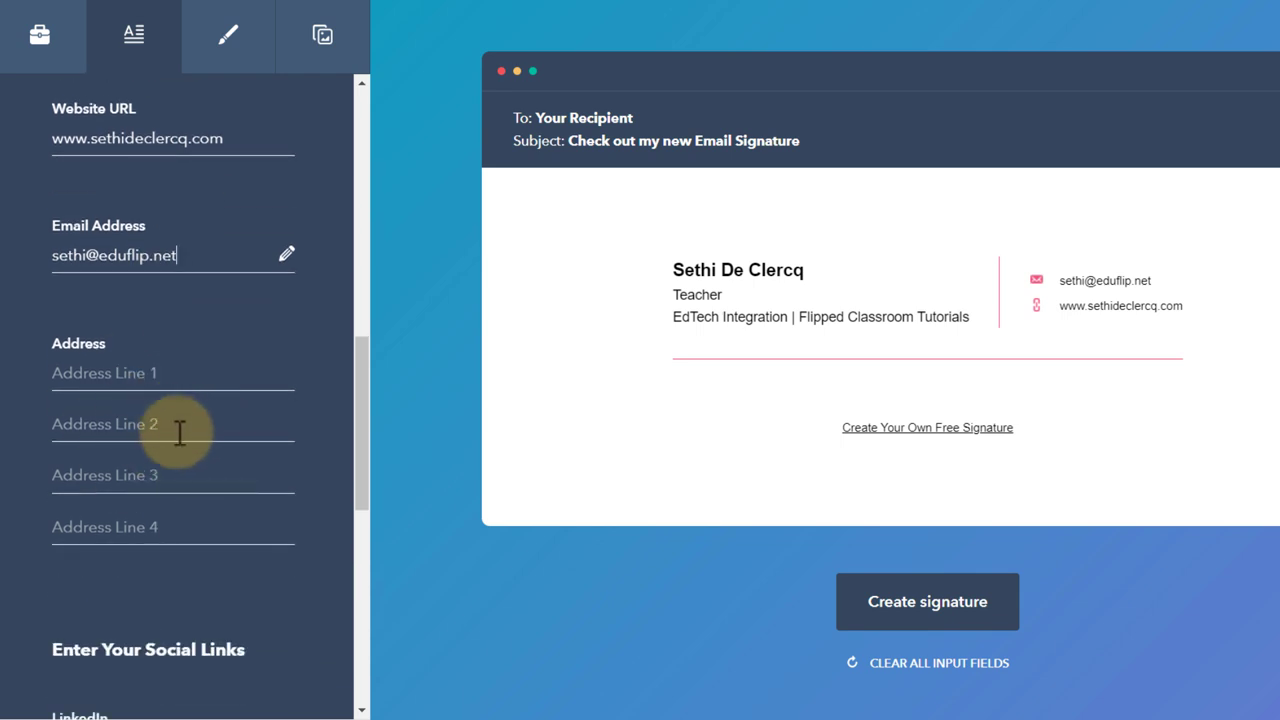
{"action": "scroll", "coordinate": [179, 438], "scroll_direction": "down", "scroll_amount": 4}
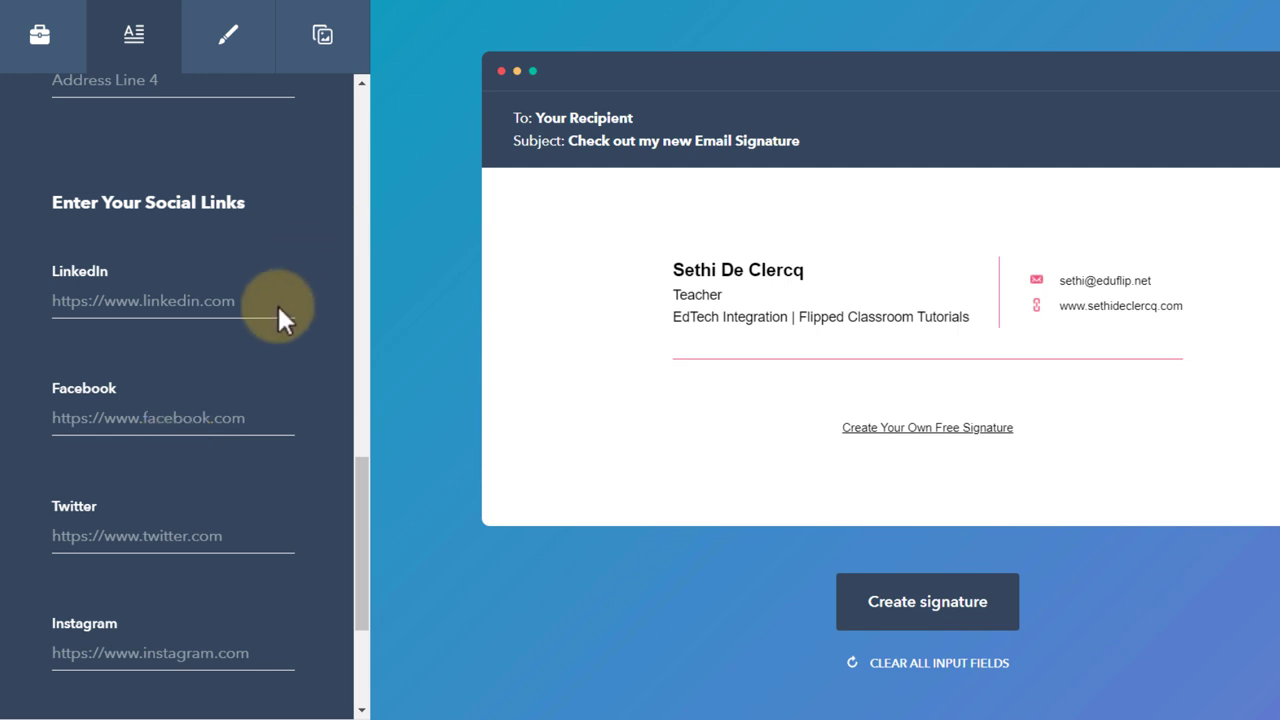
- Paste the Facebook page URL and Twitter profile URL into the social link fields
{"action": "left_click", "coordinate": [214, 418]}
{"action": "type", "text": "https://www.facebook.com/flippedclassroomtutorials"}
{"action": "scroll", "coordinate": [214, 408], "scroll_direction": "down", "scroll_amount": 2}
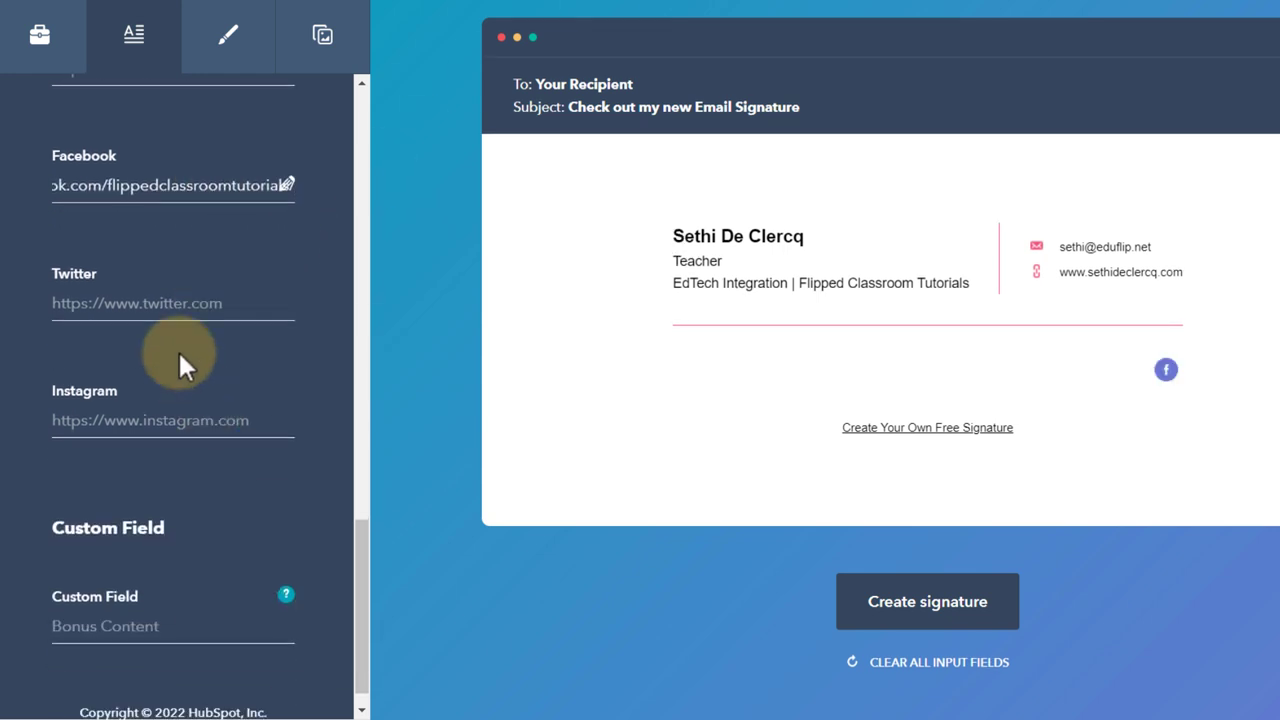
{"action": "left_click", "coordinate": [84, 318]}
{"action": "type", "text": "https://twitter.com/sethideclercq"}
{"action": "left_click", "coordinate": [220, 447]}
{"action": "scroll", "coordinate": [245, 563], "scroll_direction": "down", "scroll_amount": 1}
{"action": "left_click", "coordinate": [245, 563]}
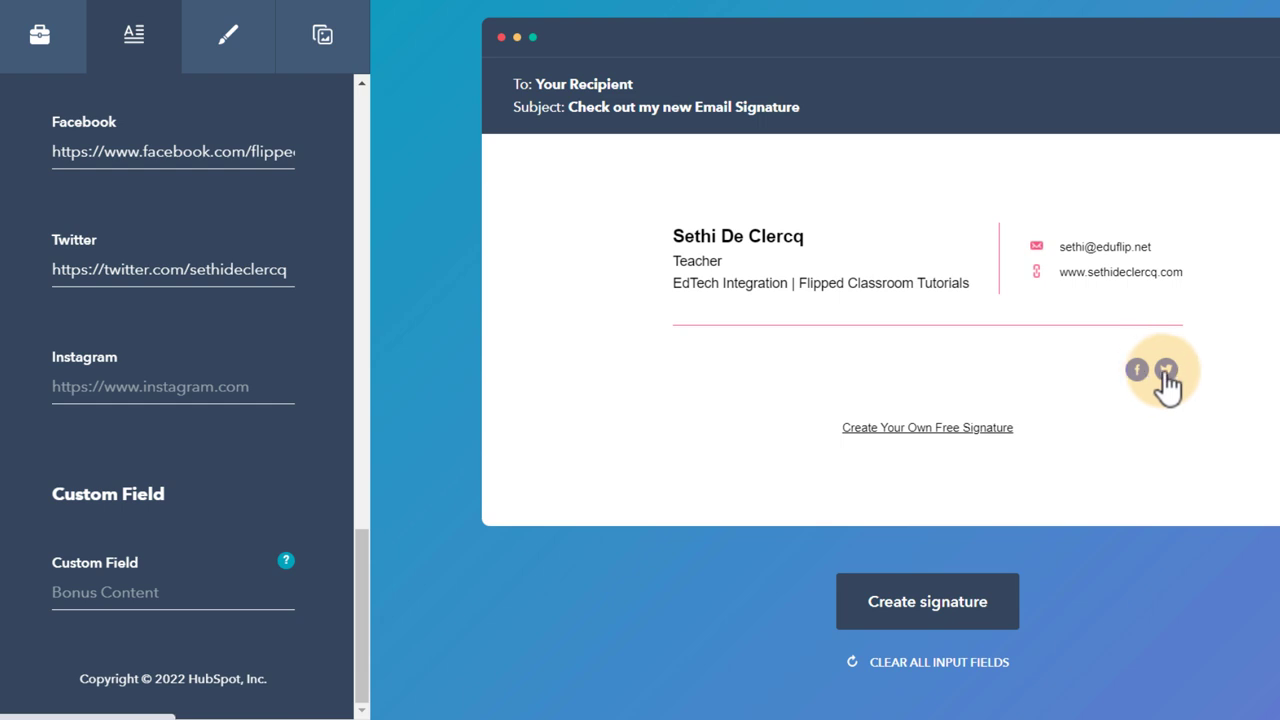
- Set the theme colour to blue 183AA2 and the text colour to navy 131359
{"action": "left_click", "coordinate": [230, 50]}
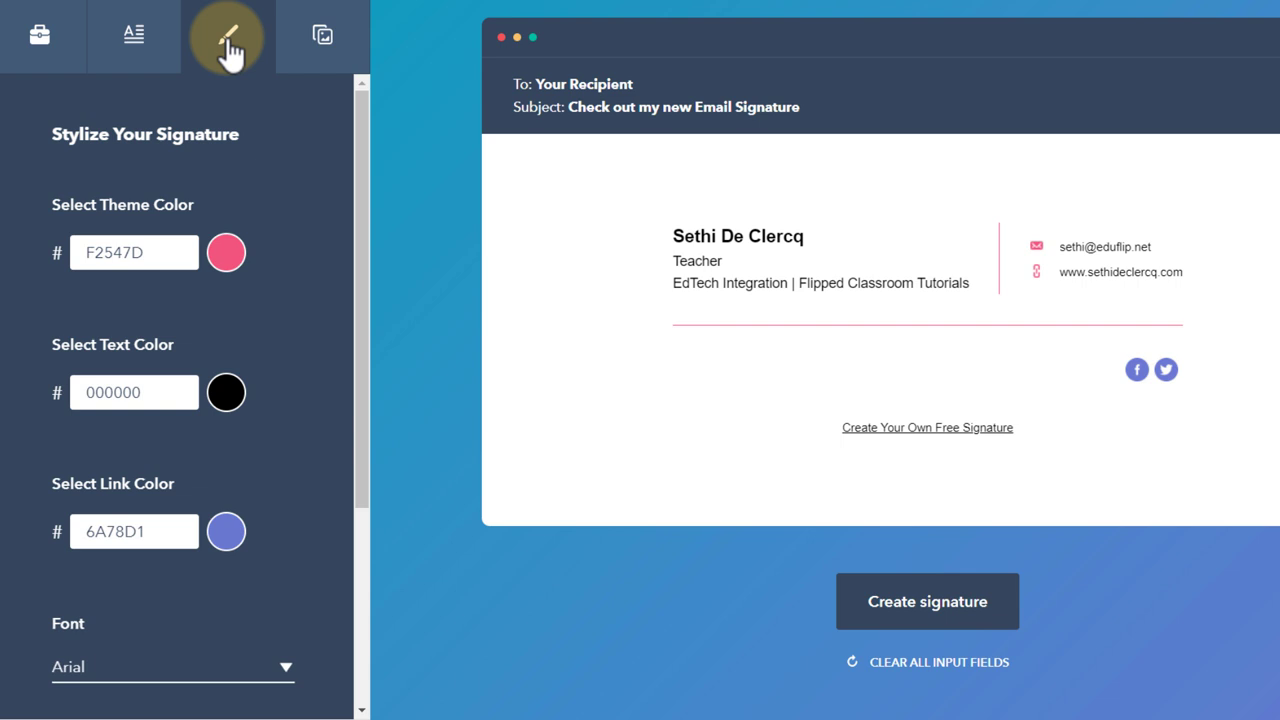
{"action": "left_click", "coordinate": [228, 262]}
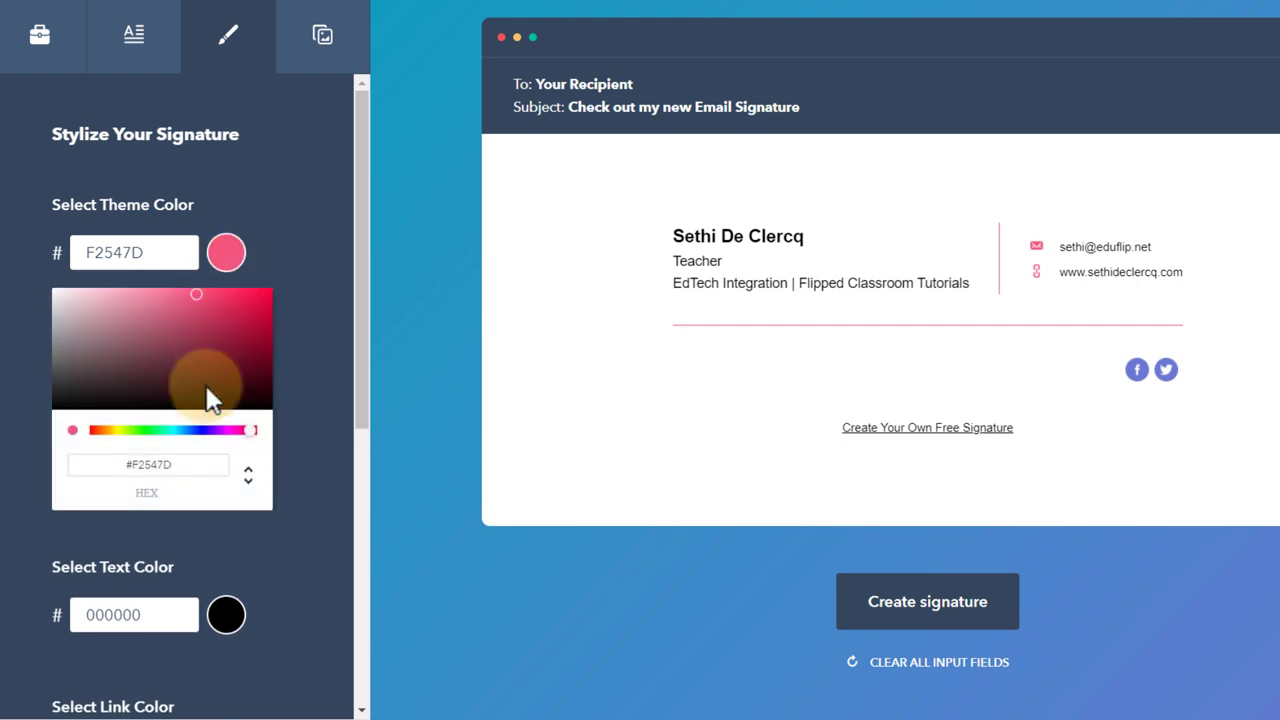
{"action": "left_click", "coordinate": [194, 430]}
{"action": "left_click", "coordinate": [240, 332]}
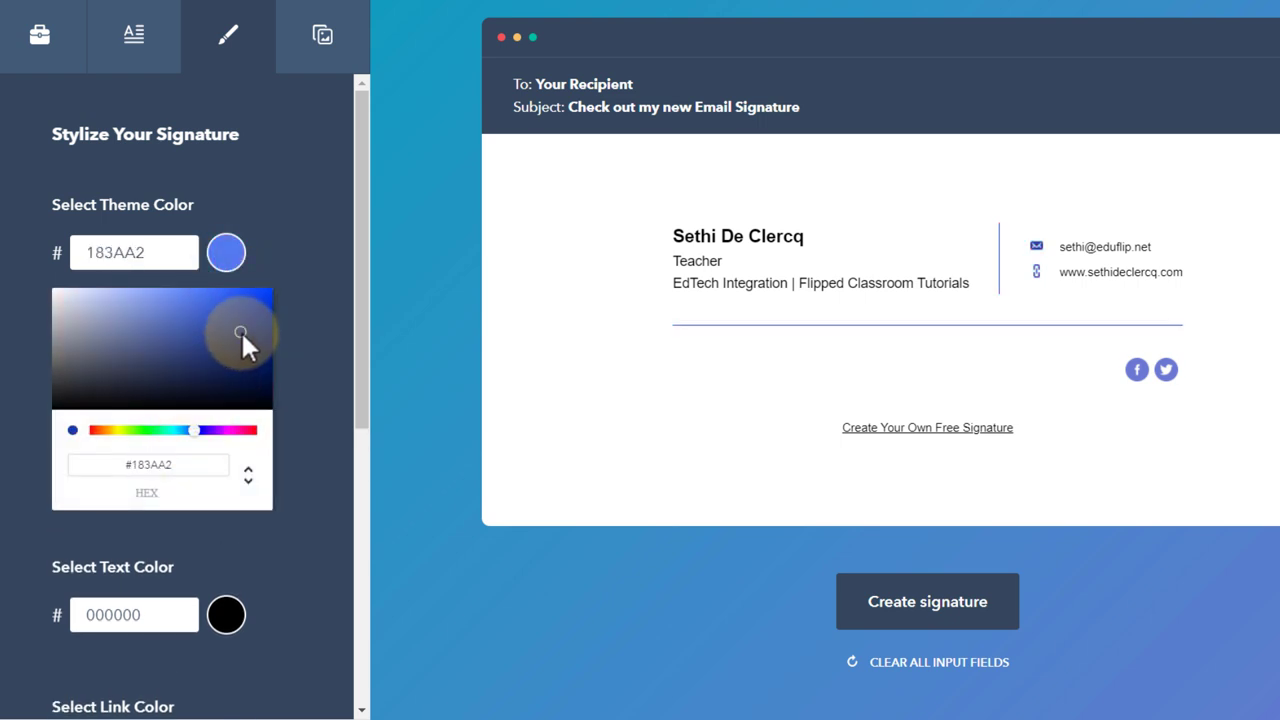
{"action": "left_click", "coordinate": [322, 302]}
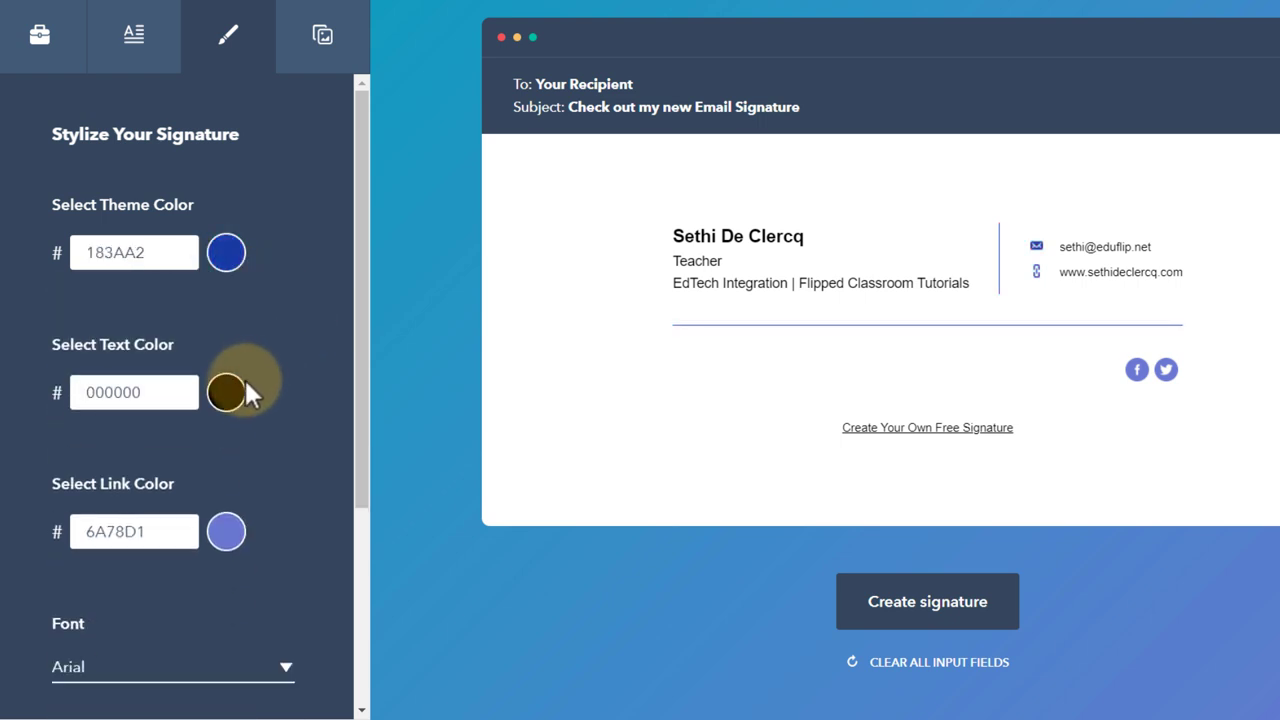
{"action": "left_click", "coordinate": [242, 398]}
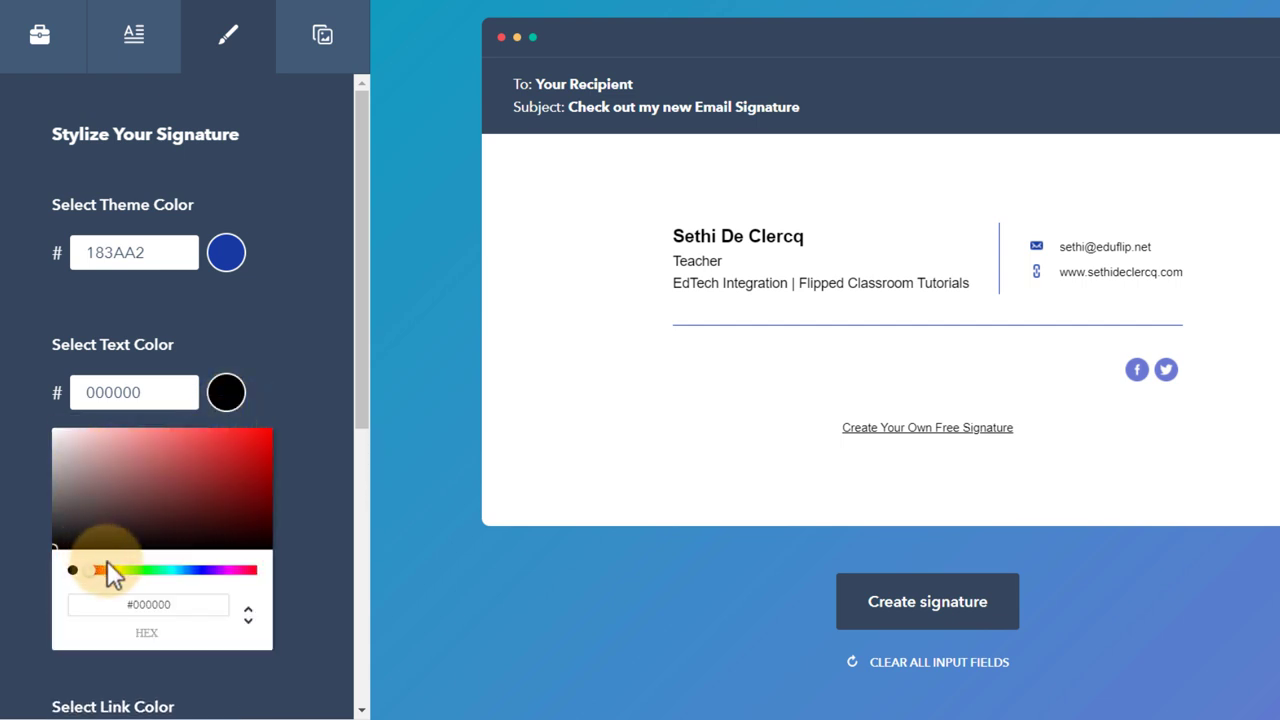
{"action": "left_click", "coordinate": [200, 570]}
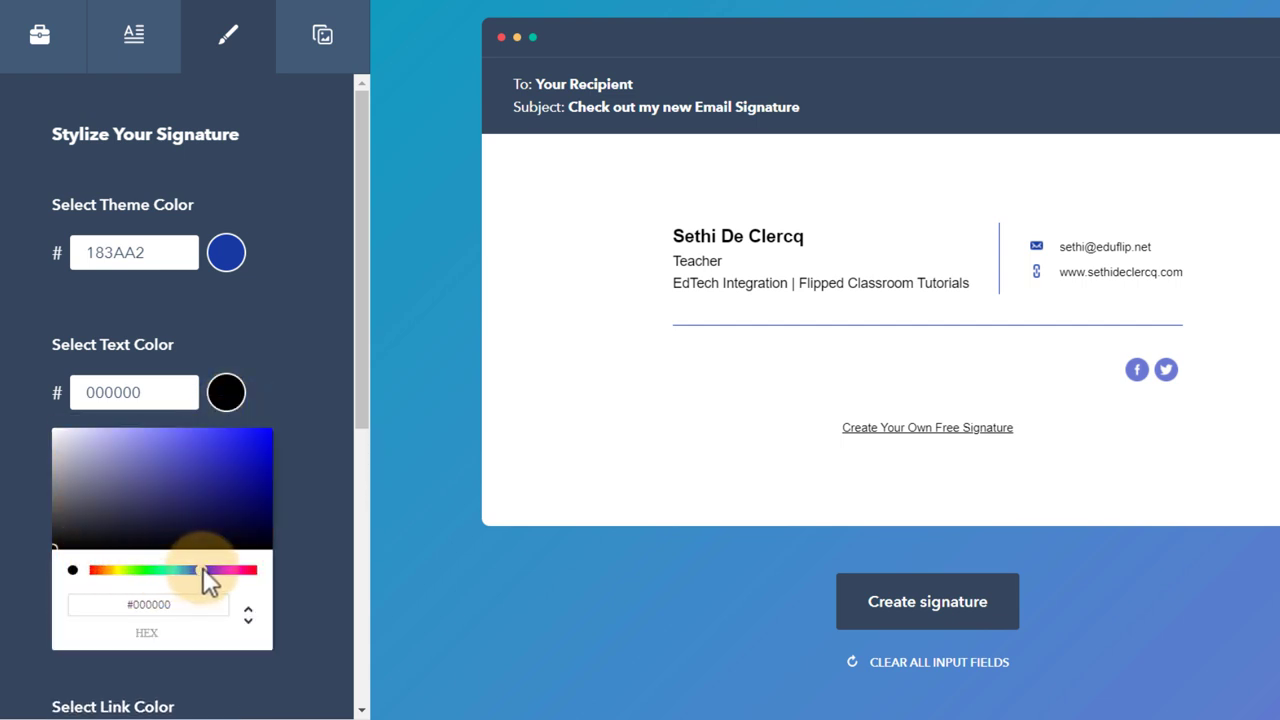
{"action": "left_click", "coordinate": [226, 506]}
{"action": "left_click", "coordinate": [297, 346]}
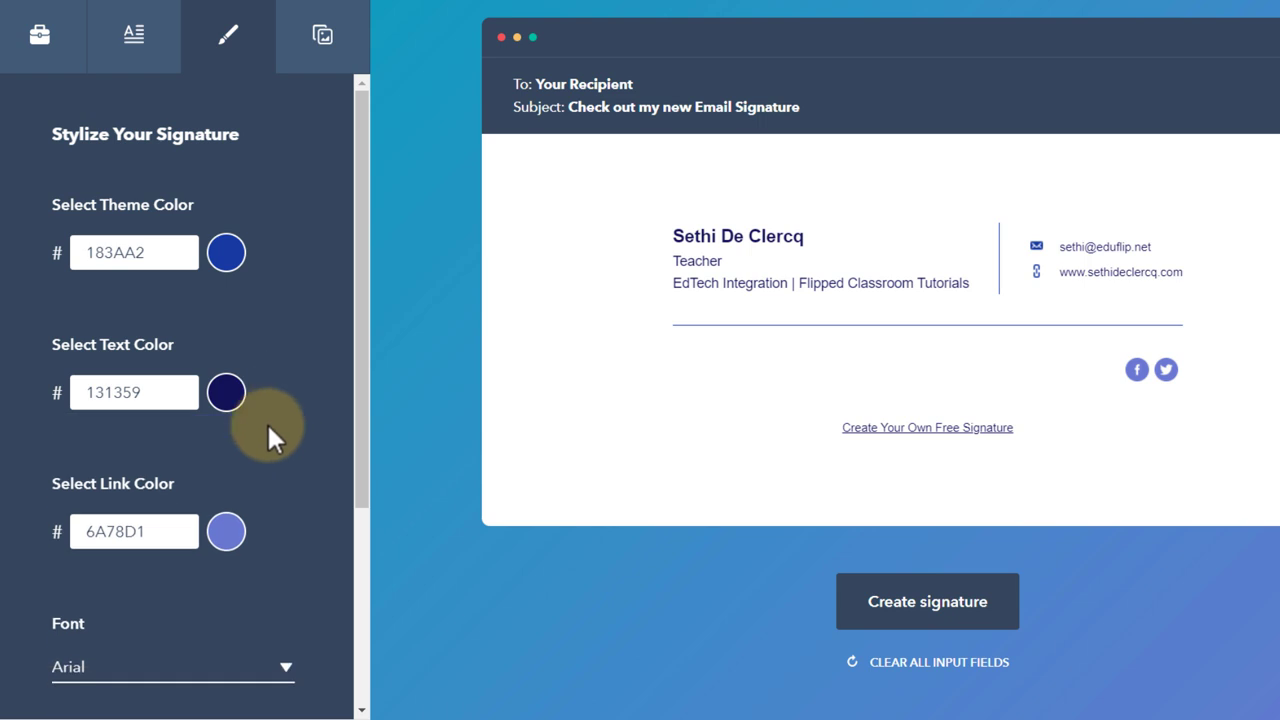
- Set the link colour to yellow EEBC11
{"action": "left_click", "coordinate": [226, 531]}
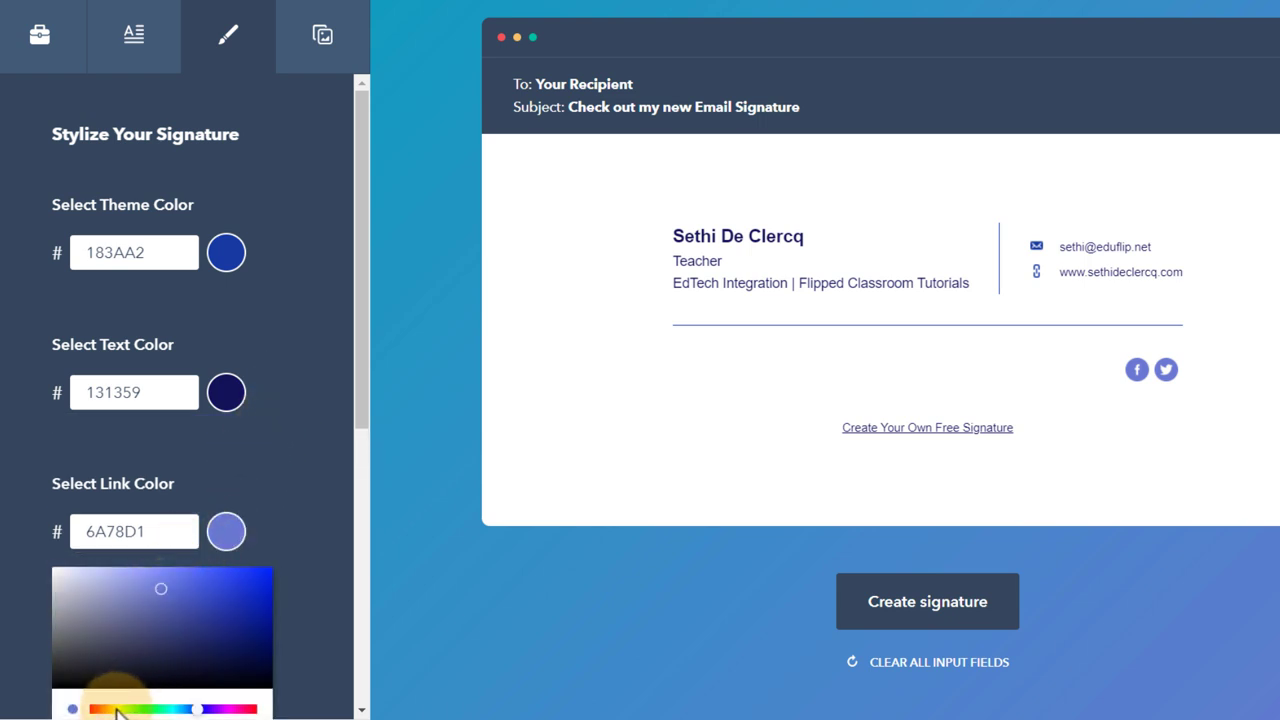
{"action": "left_click", "coordinate": [115, 709]}
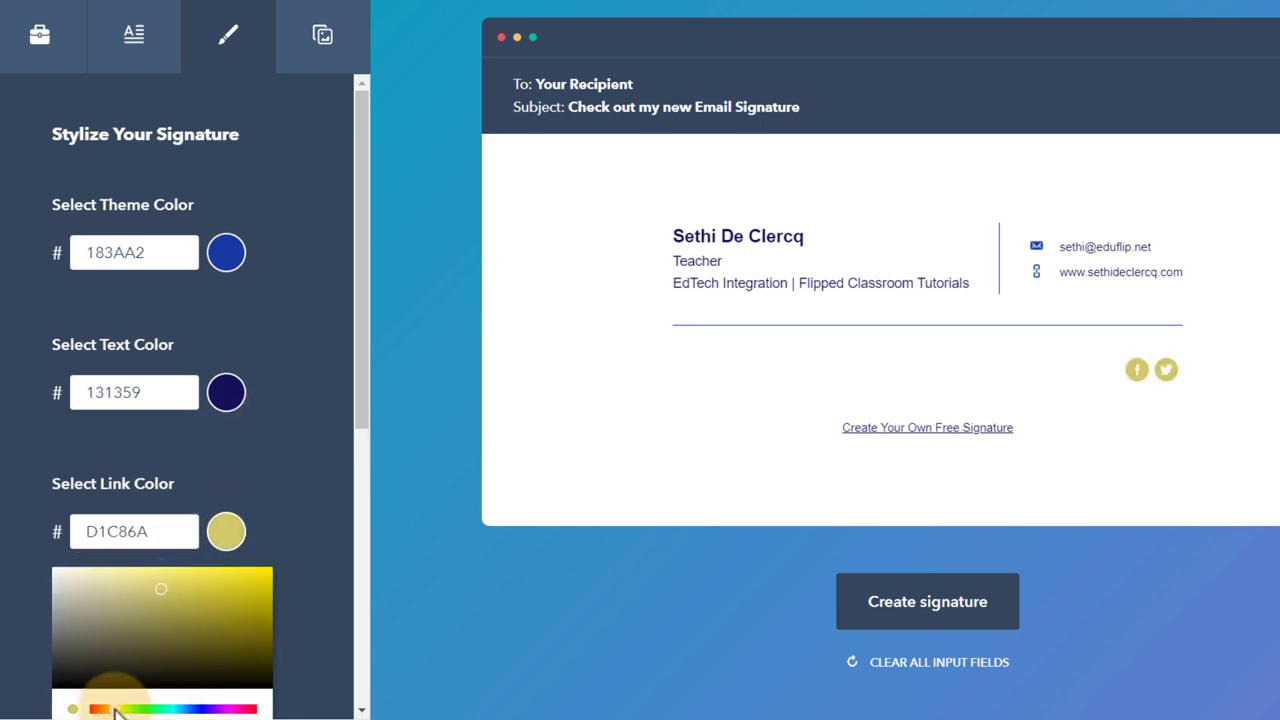
{"action": "left_click_drag", "start_coordinate": [115, 709], "coordinate": [106, 709]}
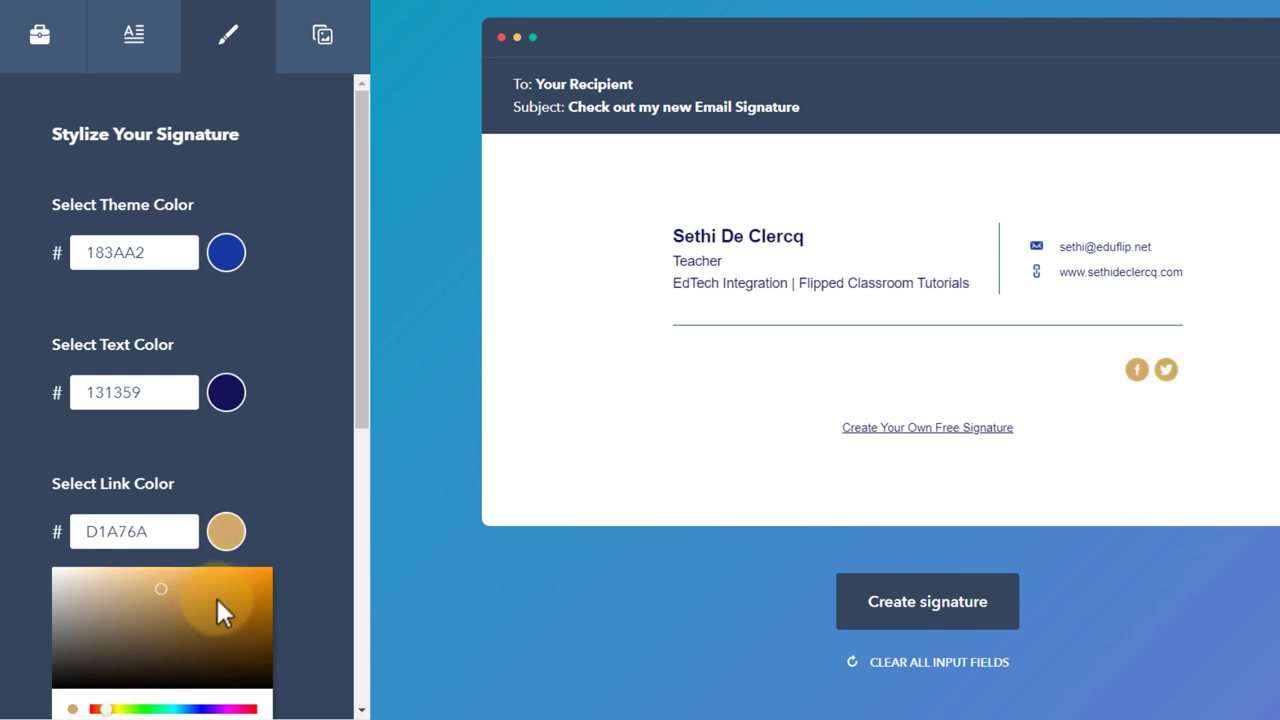
{"action": "left_click", "coordinate": [241, 575]}
{"action": "left_click", "coordinate": [263, 588]}
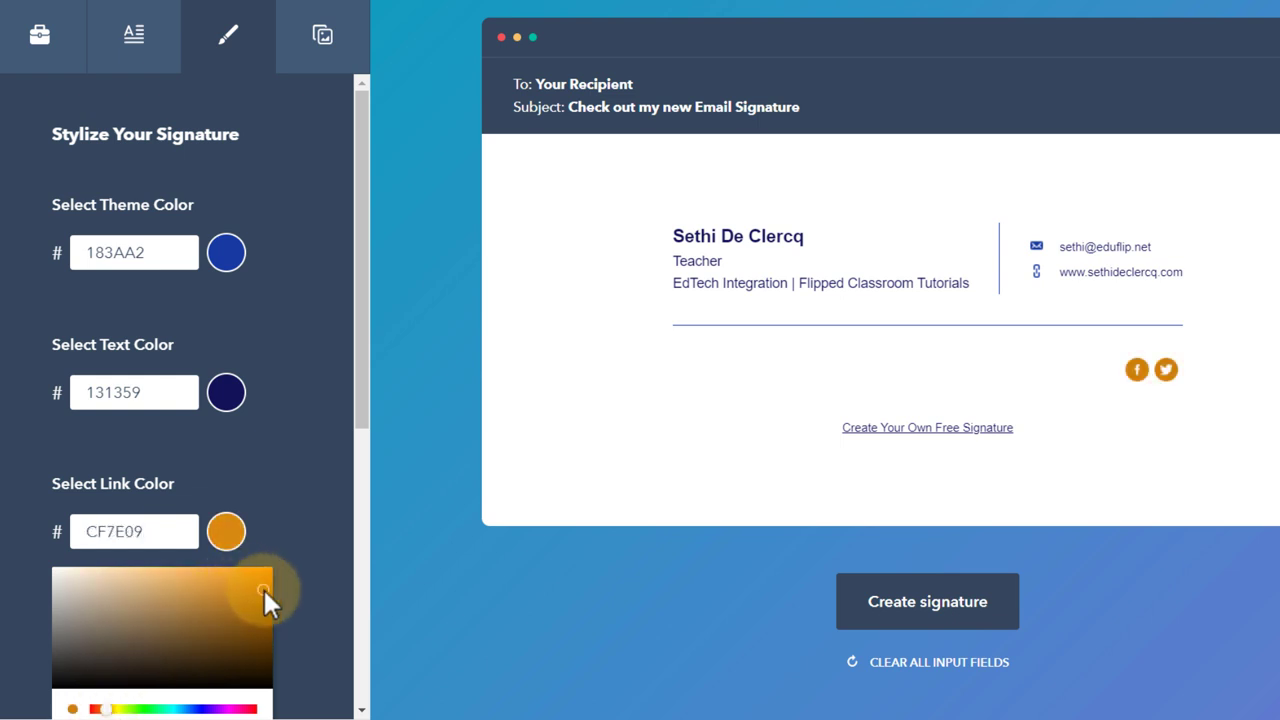
{"action": "left_click", "coordinate": [257, 575]}
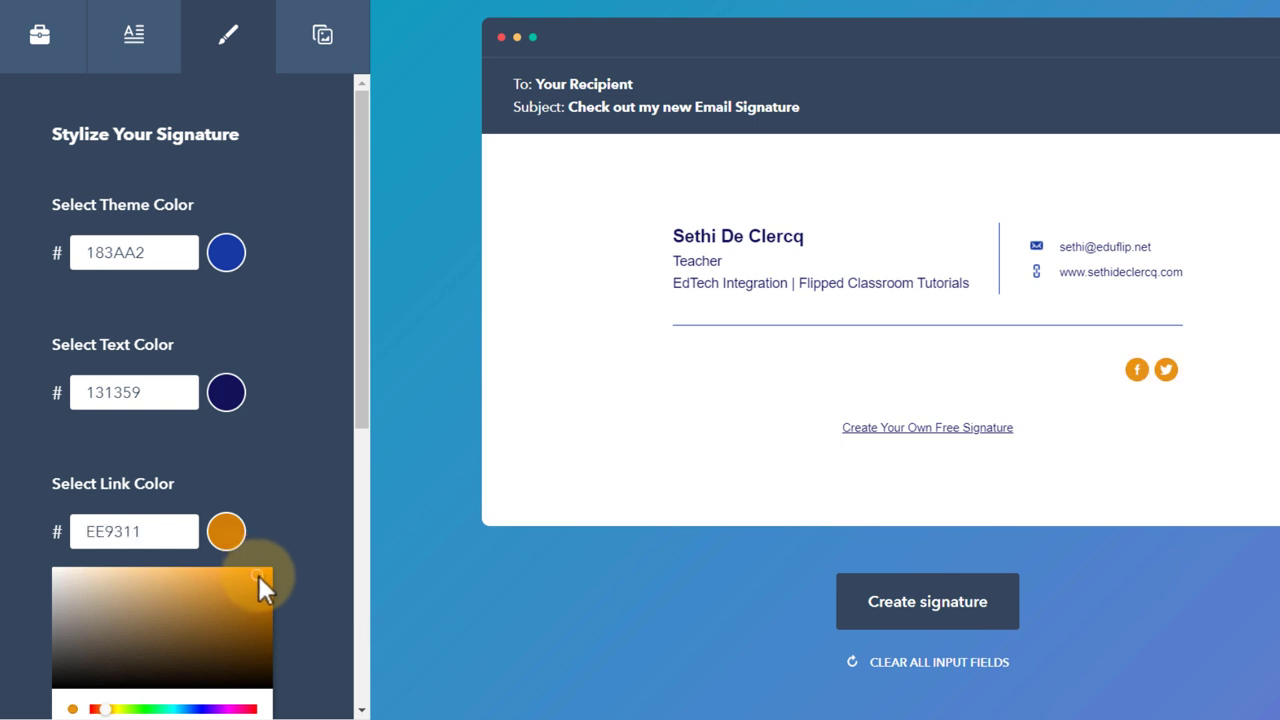
{"action": "left_click_drag", "start_coordinate": [369, 348], "coordinate": [357, 423]}
{"action": "left_click", "coordinate": [227, 378]}
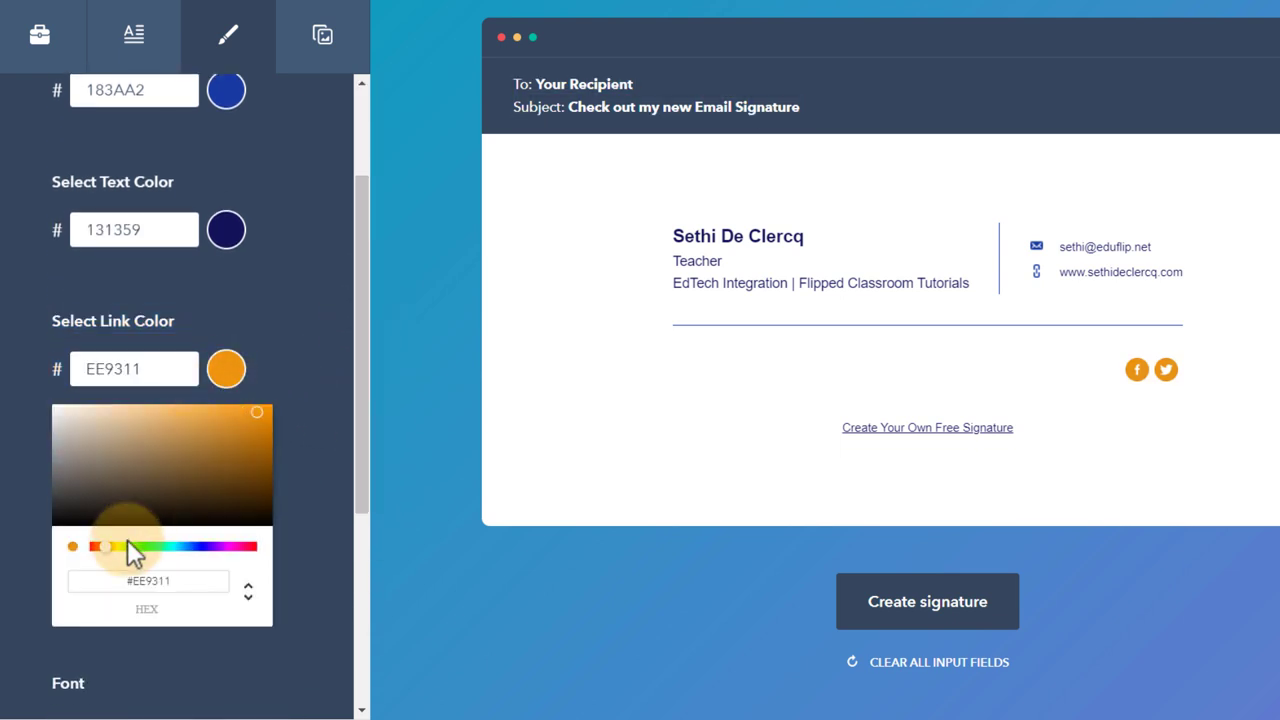
{"action": "left_click_drag", "start_coordinate": [107, 555], "coordinate": [114, 555]}
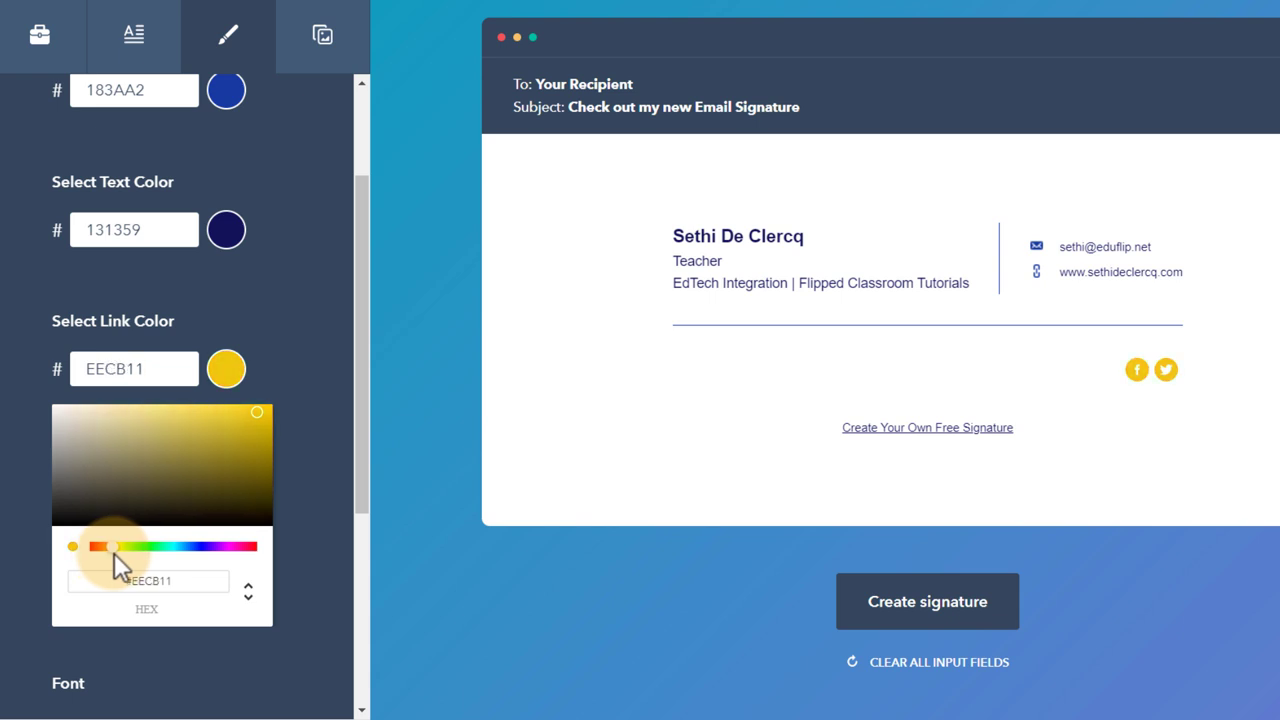
{"action": "left_click", "coordinate": [293, 289]}
- Switch the font to Lucida Sans Unicode and make the font size slightly larger
{"action": "scroll", "coordinate": [290, 386], "scroll_direction": "down", "scroll_amount": 2}
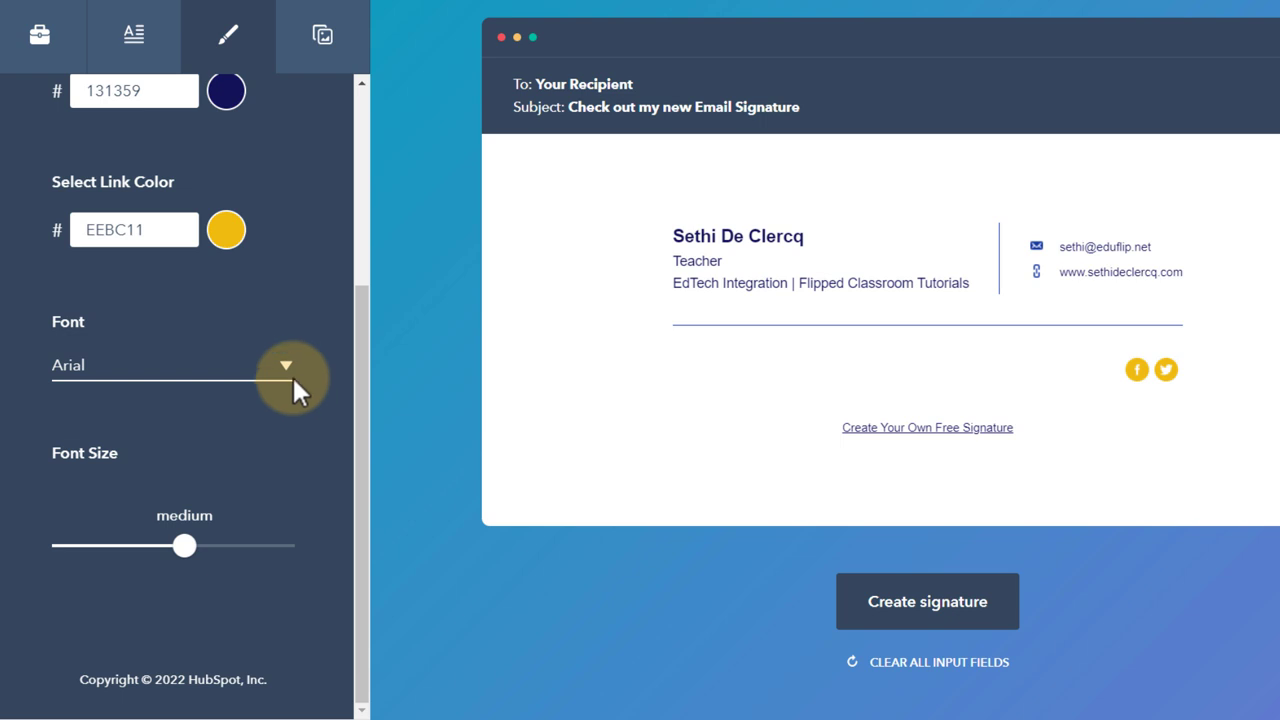
{"action": "left_click", "coordinate": [219, 352]}
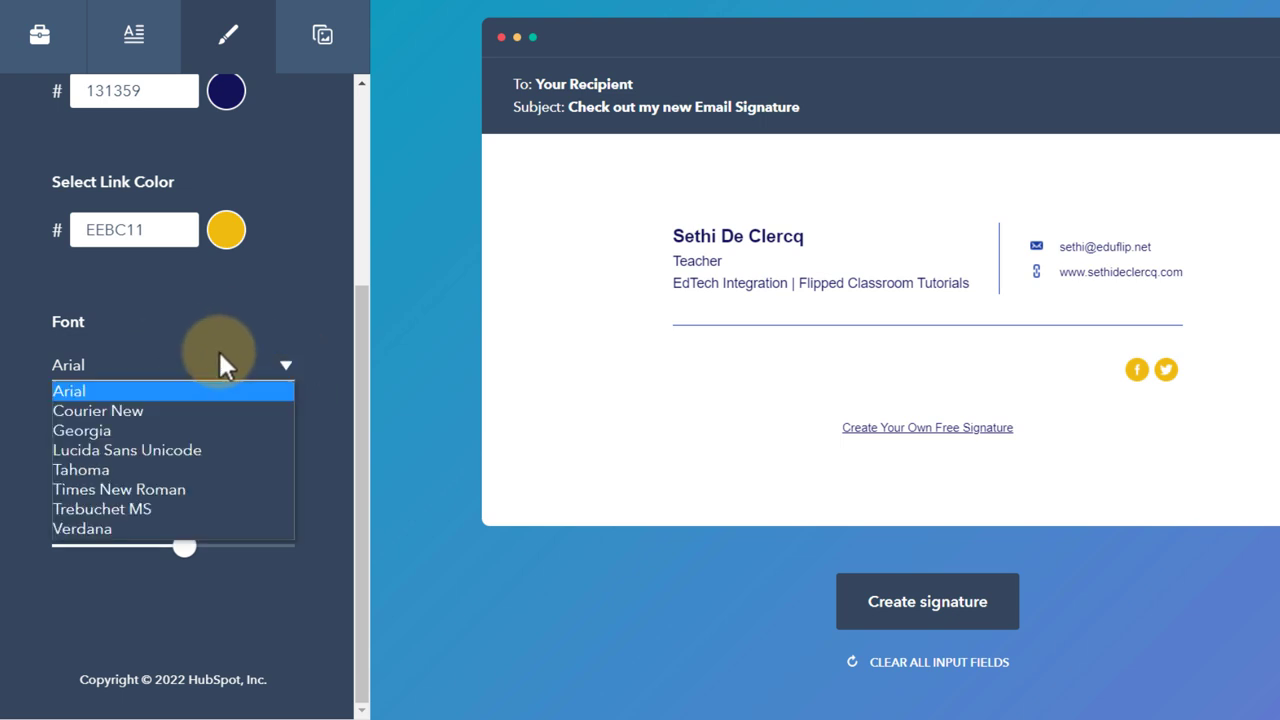
{"action": "left_click", "coordinate": [183, 449]}
{"action": "mouse_move", "coordinate": [172, 542]}
{"action": "left_mouse_down"}
{"action": "mouse_move", "coordinate": [183, 560]}
{"action": "mouse_move", "coordinate": [230, 564]}
{"action": "mouse_move", "coordinate": [200, 560]}
{"action": "left_mouse_up"}
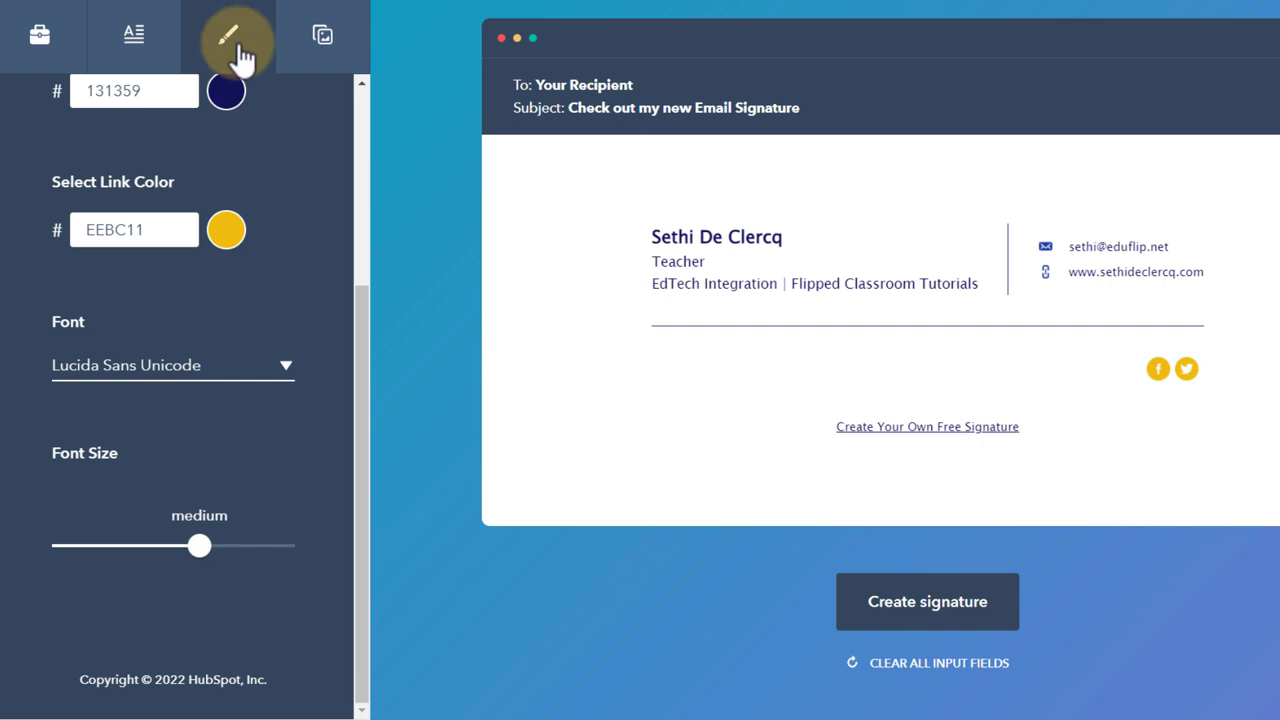
- Add a custom CTA reading 'Come visit me on YouTube' linked to the YouTube channel URL
{"action": "left_click", "coordinate": [325, 38]}
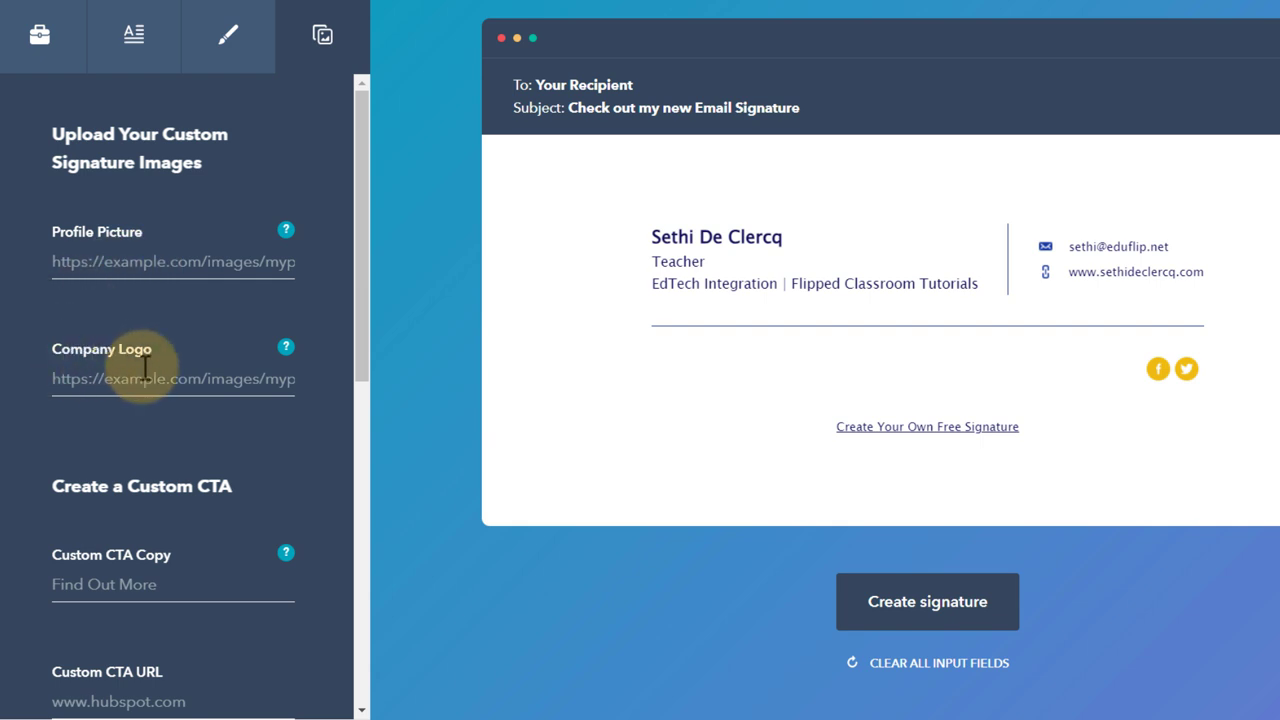
{"action": "scroll", "coordinate": [145, 370], "scroll_direction": "down", "scroll_amount": 3}
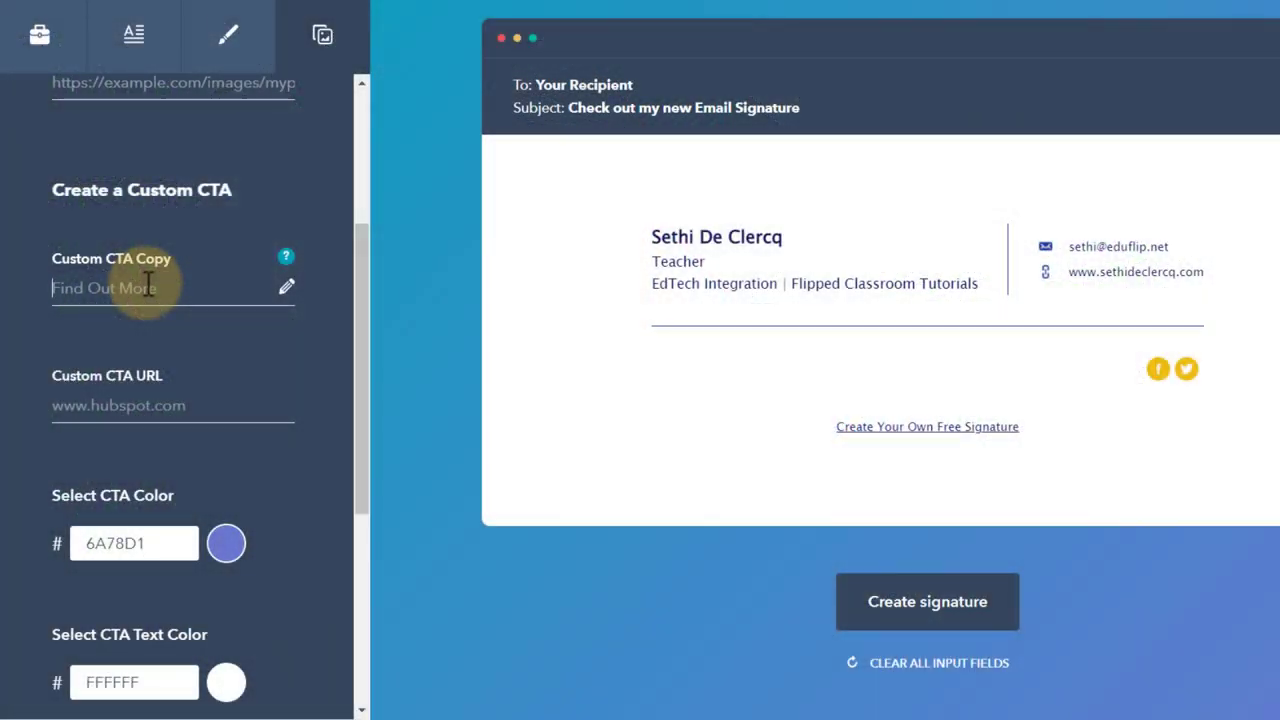
{"action": "type", "text": "Come visit me on YouTube"}
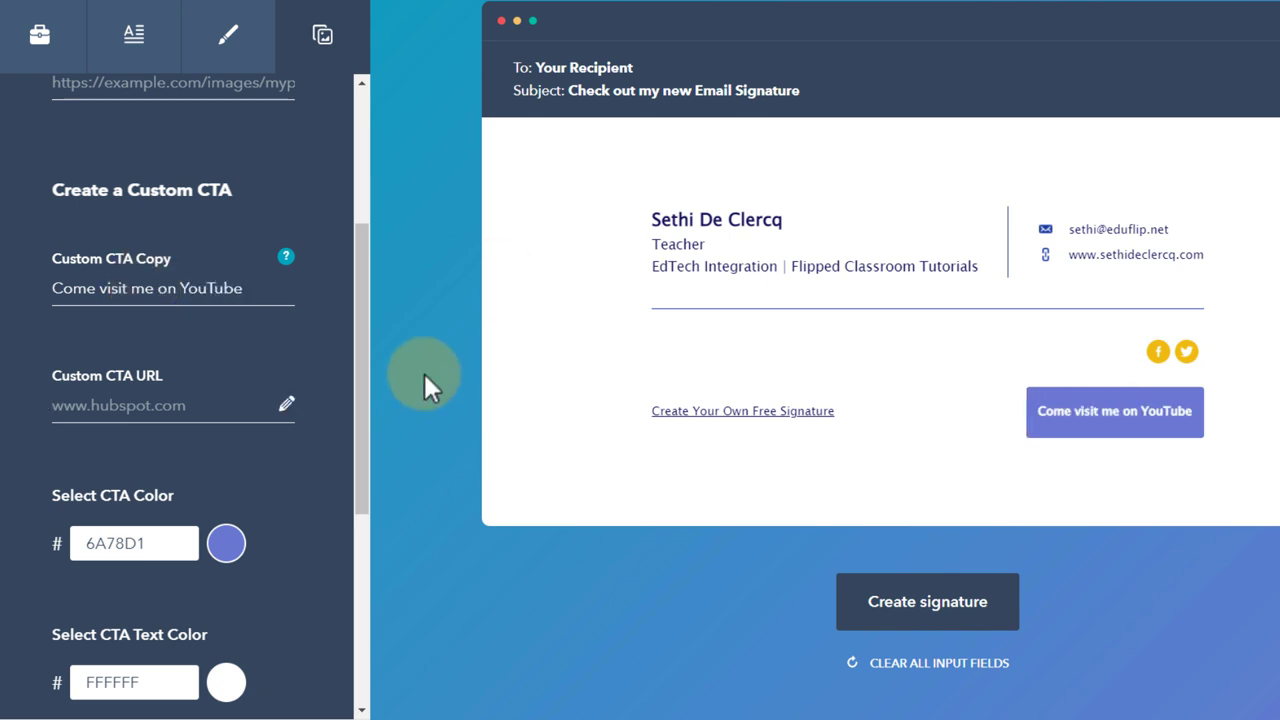
{"action": "left_click", "coordinate": [168, 404]}
{"action": "key", "text": "ctrl+v"}
{"action": "left_click", "coordinate": [417, 455]}
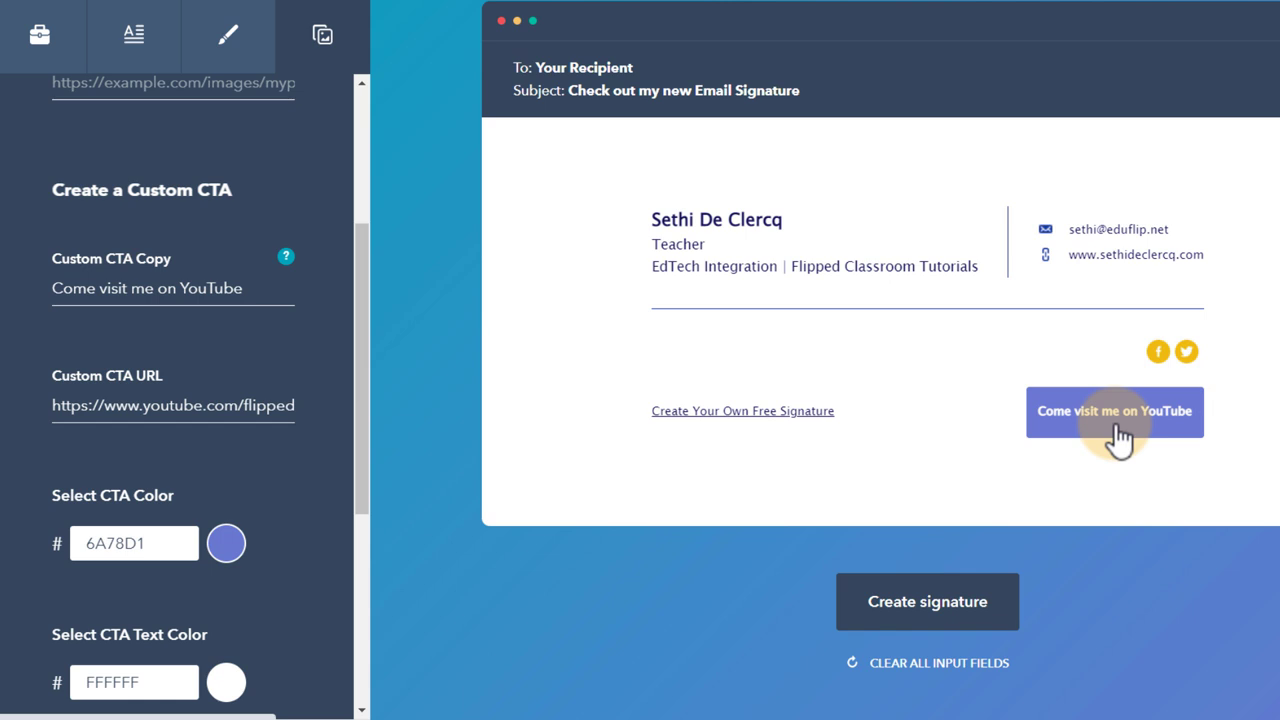
- Change the YouTube call-to-action button colour to dark red C6190D
{"action": "left_click", "coordinate": [229, 544]}
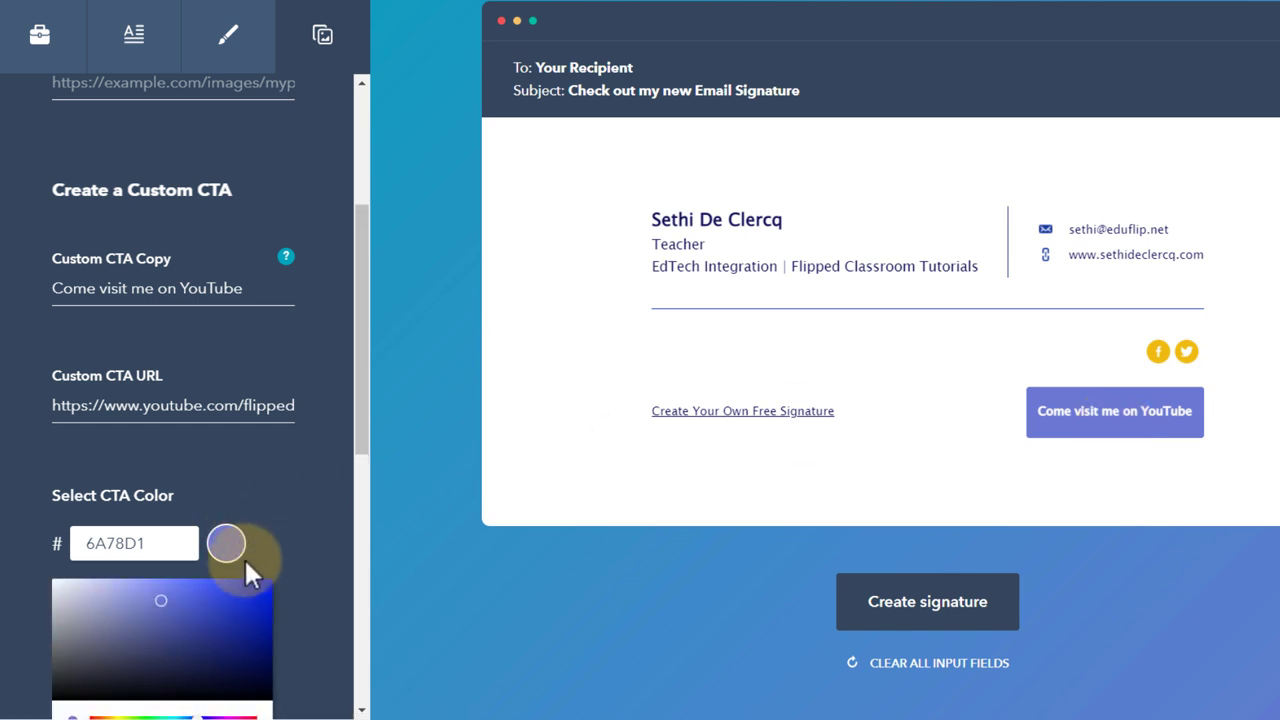
{"action": "scroll", "coordinate": [244, 558], "scroll_direction": "down", "scroll_amount": 2}
{"action": "left_click", "coordinate": [93, 599]}
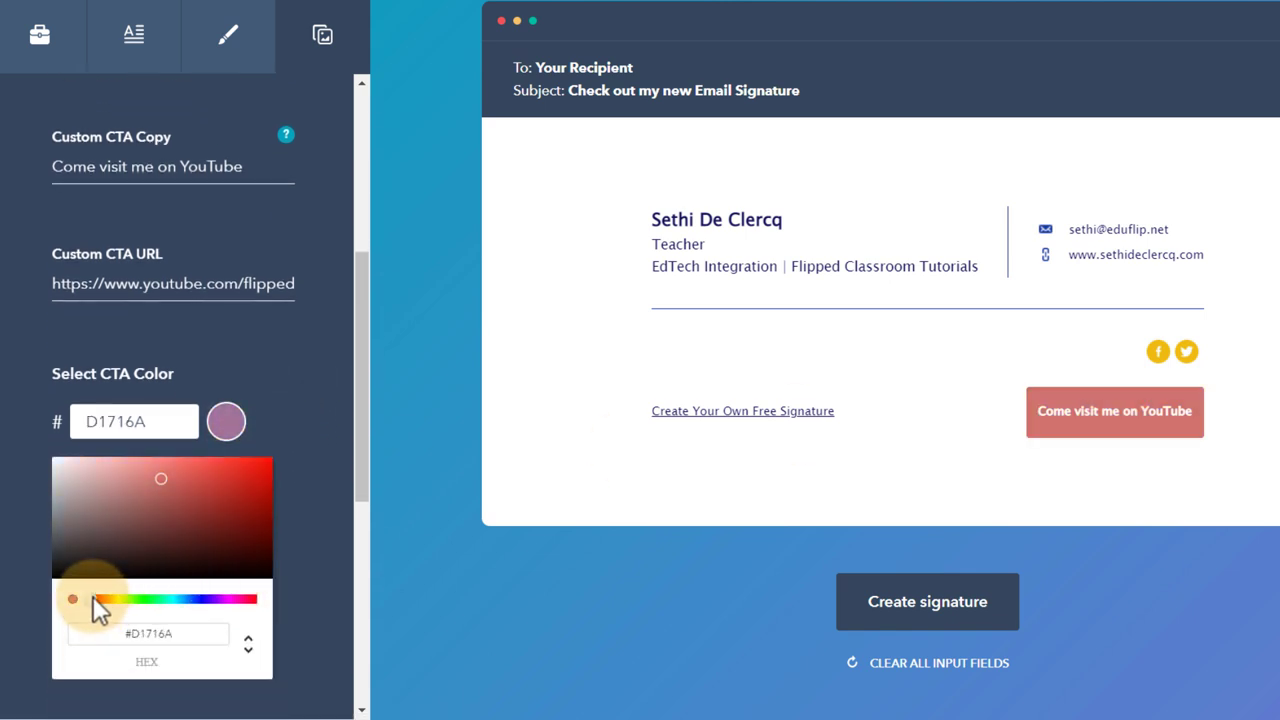
{"action": "left_click_drag", "start_coordinate": [214, 494], "coordinate": [258, 481]}
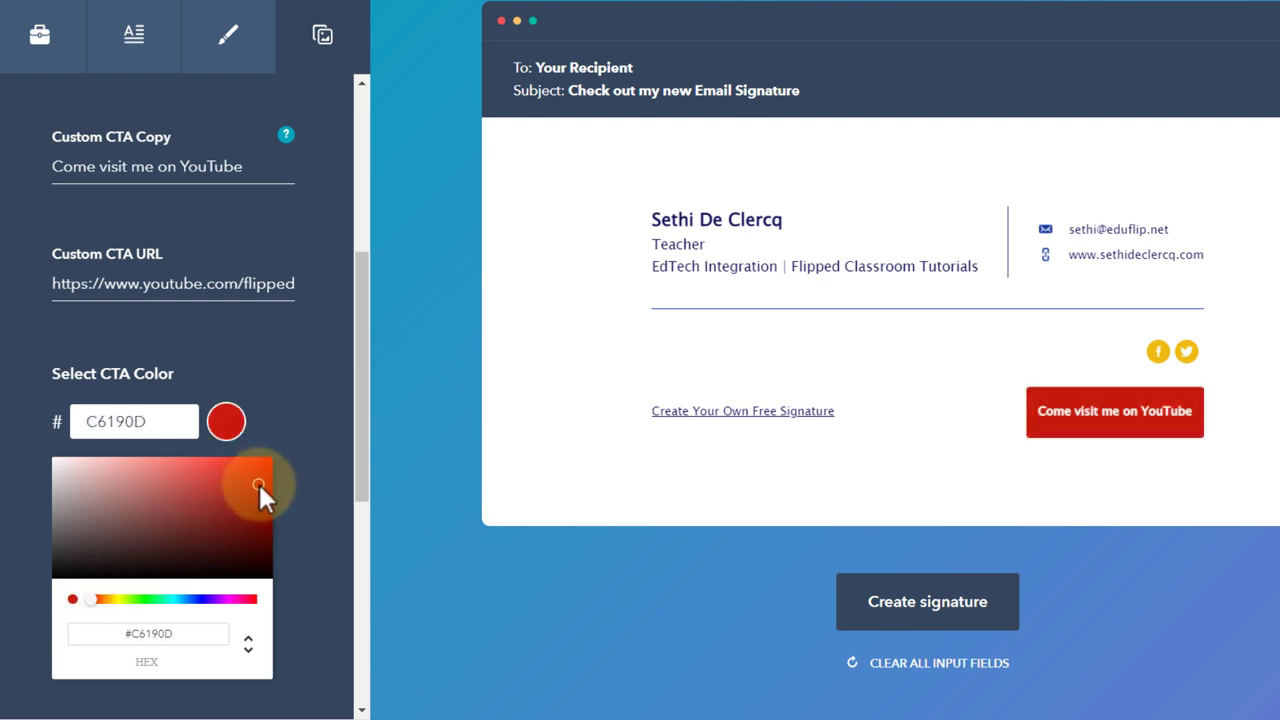
{"action": "left_click", "coordinate": [413, 410]}
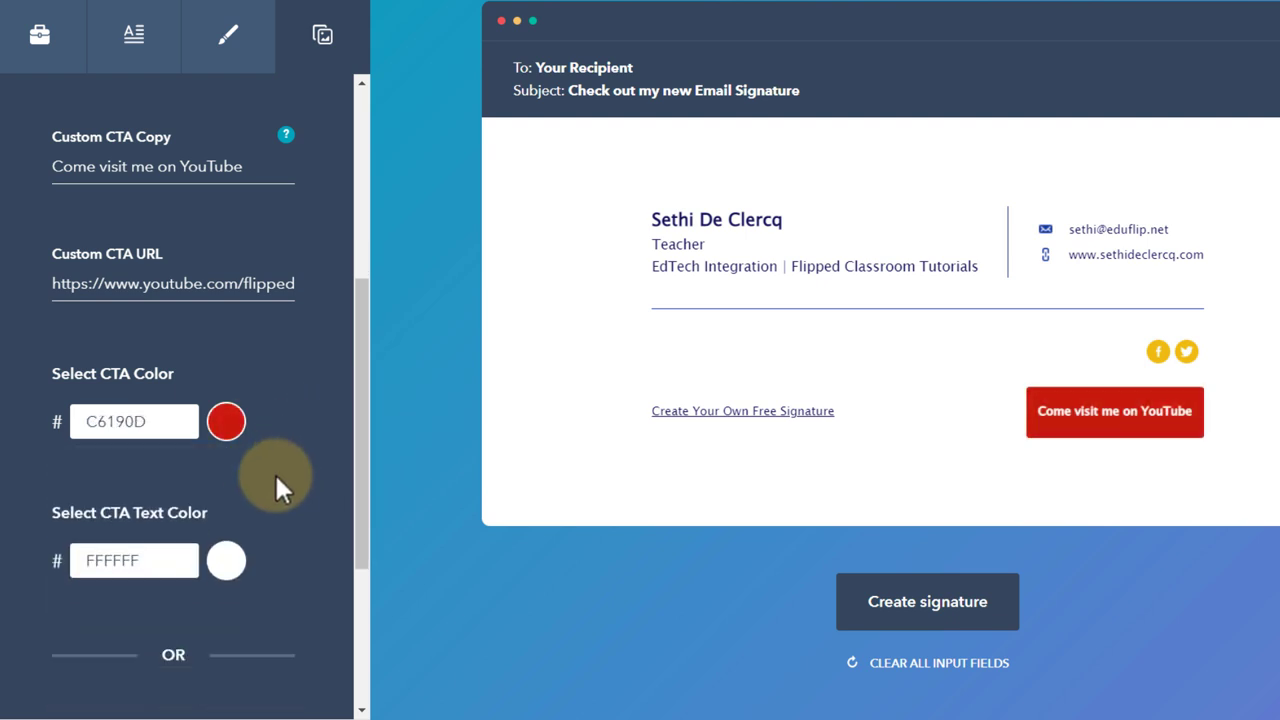
{"action": "scroll", "coordinate": [274, 472], "scroll_direction": "down", "scroll_amount": 1}
{"action": "scroll", "coordinate": [226, 565], "scroll_direction": "down", "scroll_amount": 2}
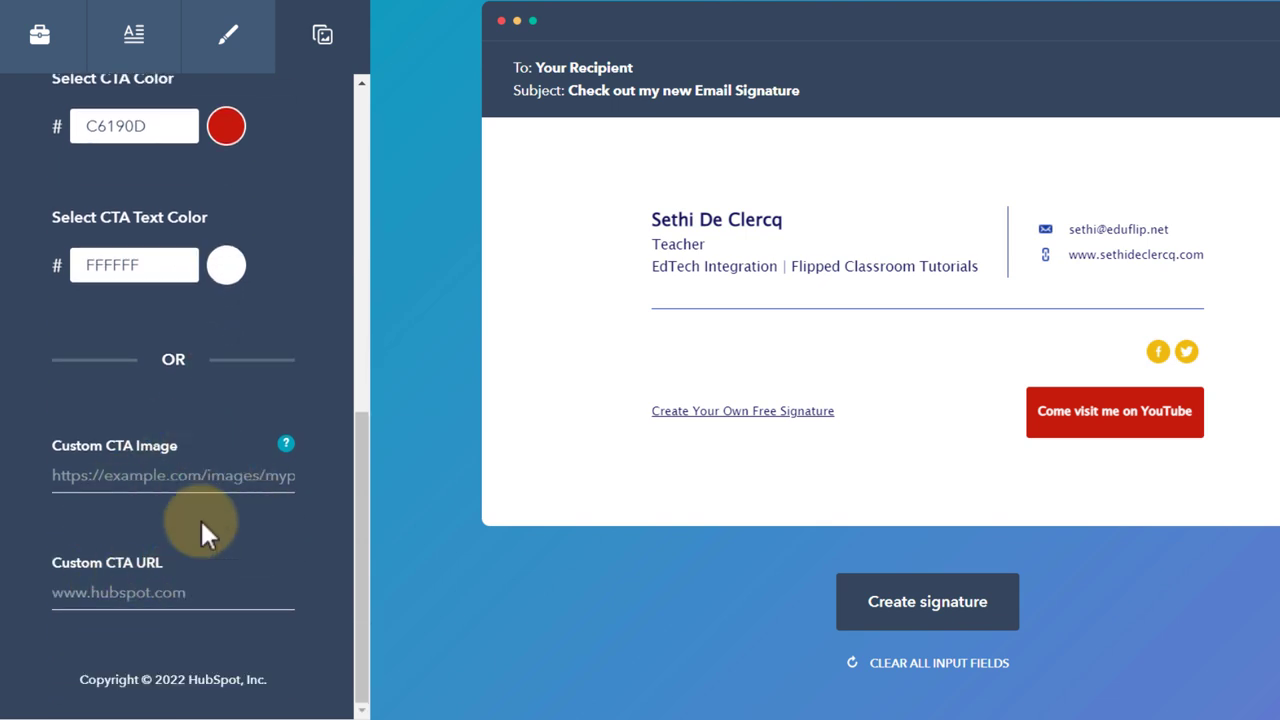
{"action": "scroll", "coordinate": [210, 560], "scroll_direction": "up", "scroll_amount": 5}
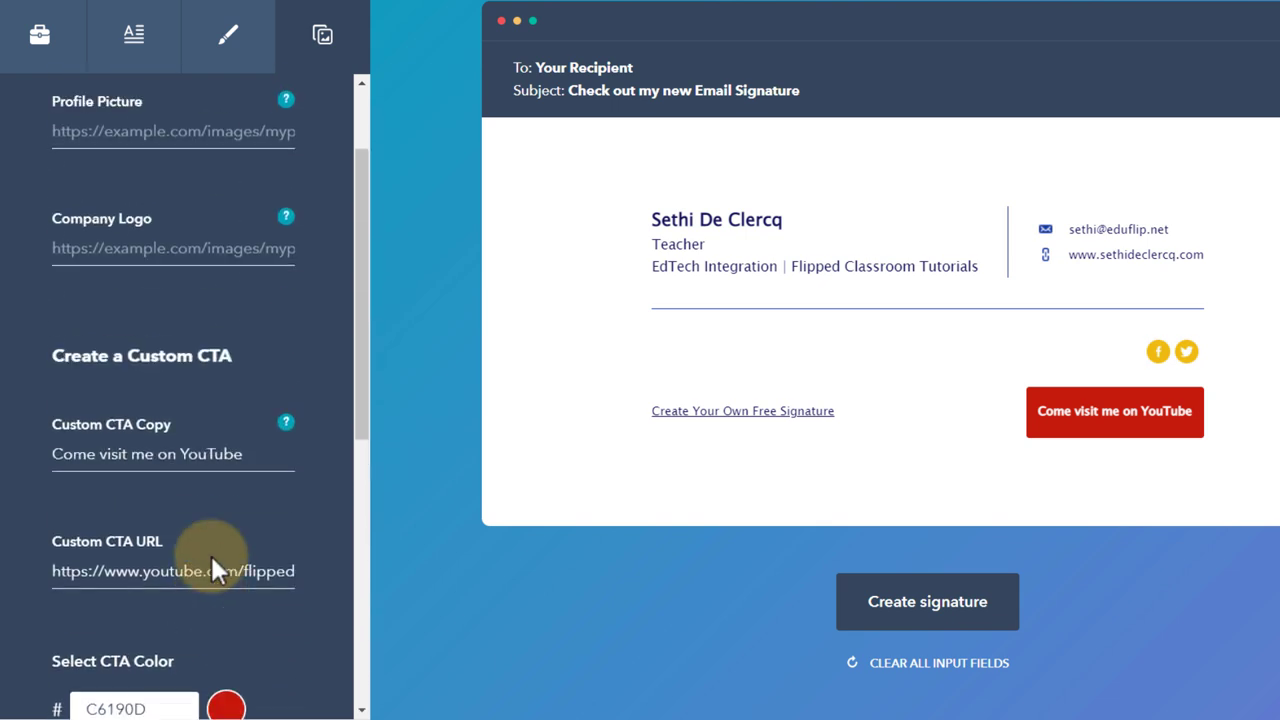
{"action": "scroll", "coordinate": [210, 570], "scroll_direction": "up", "scroll_amount": 1}
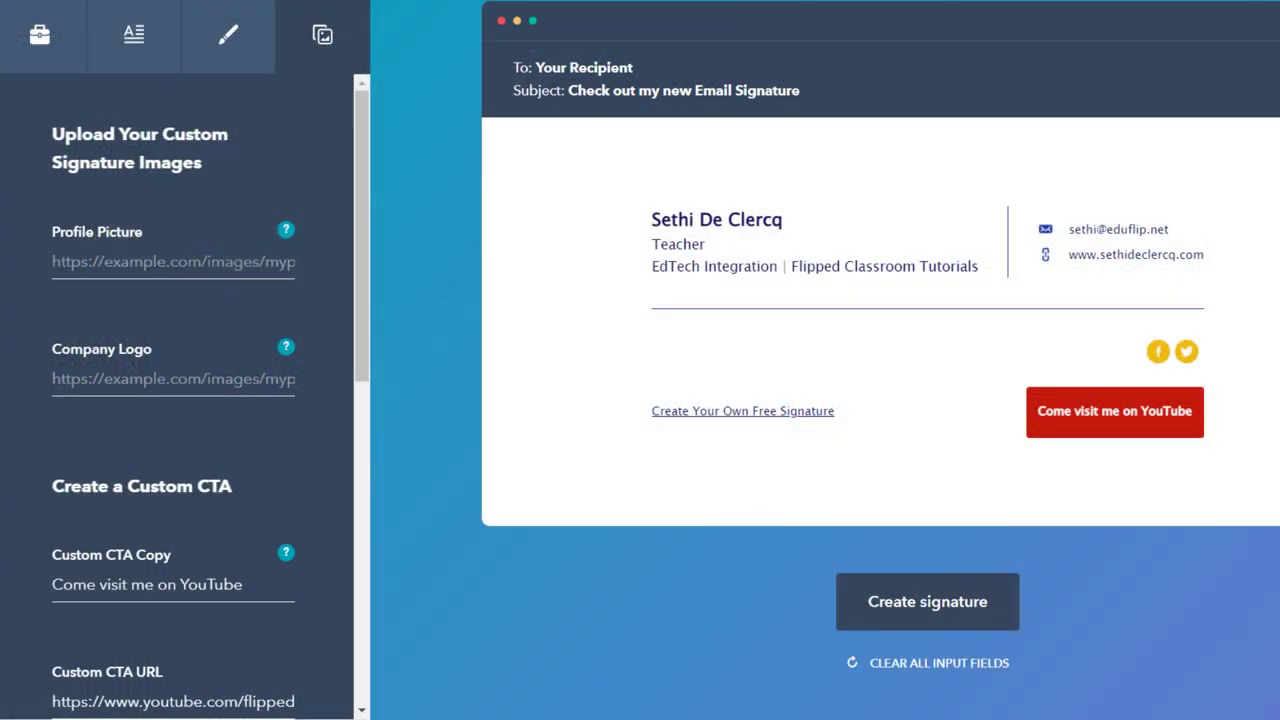
- Paste the profile photo's image URL and clear the Company Logo URL
{"action": "left_click", "coordinate": [172, 268]}
{"action": "key", "text": "ctrl+v"}
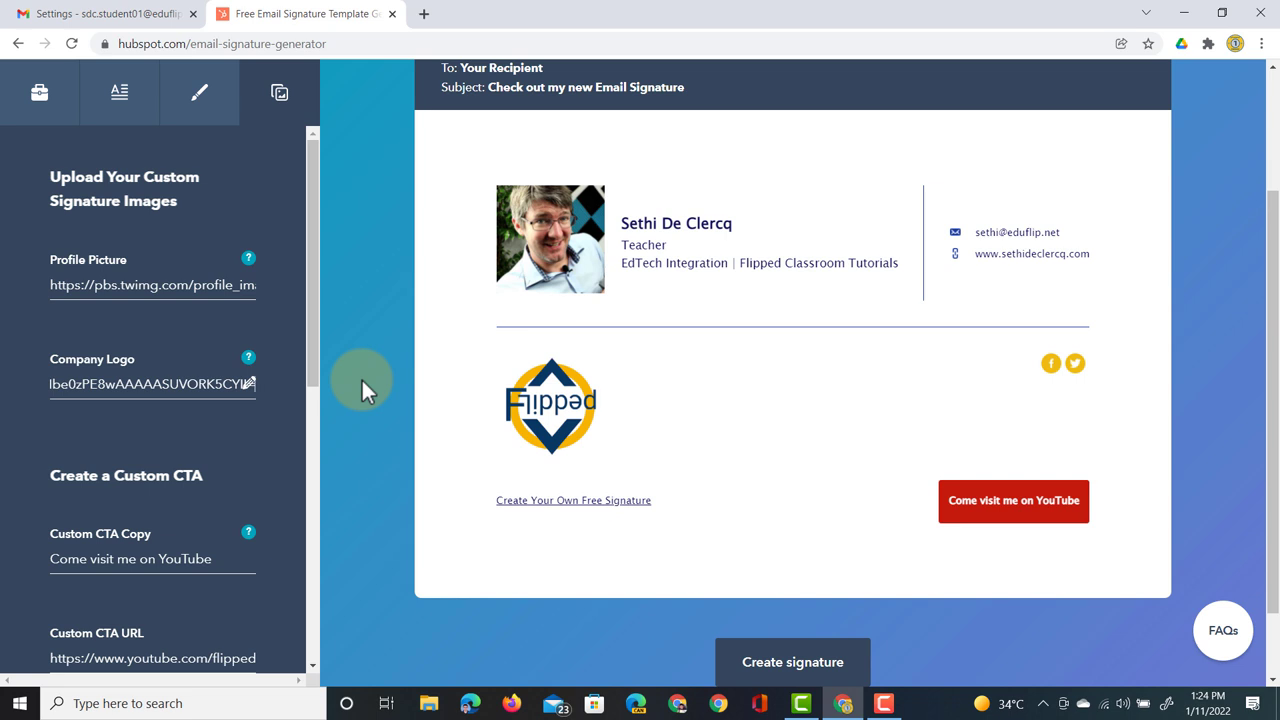
{"action": "triple_click", "coordinate": [183, 384]}
{"action": "key", "text": "BackSpace"}
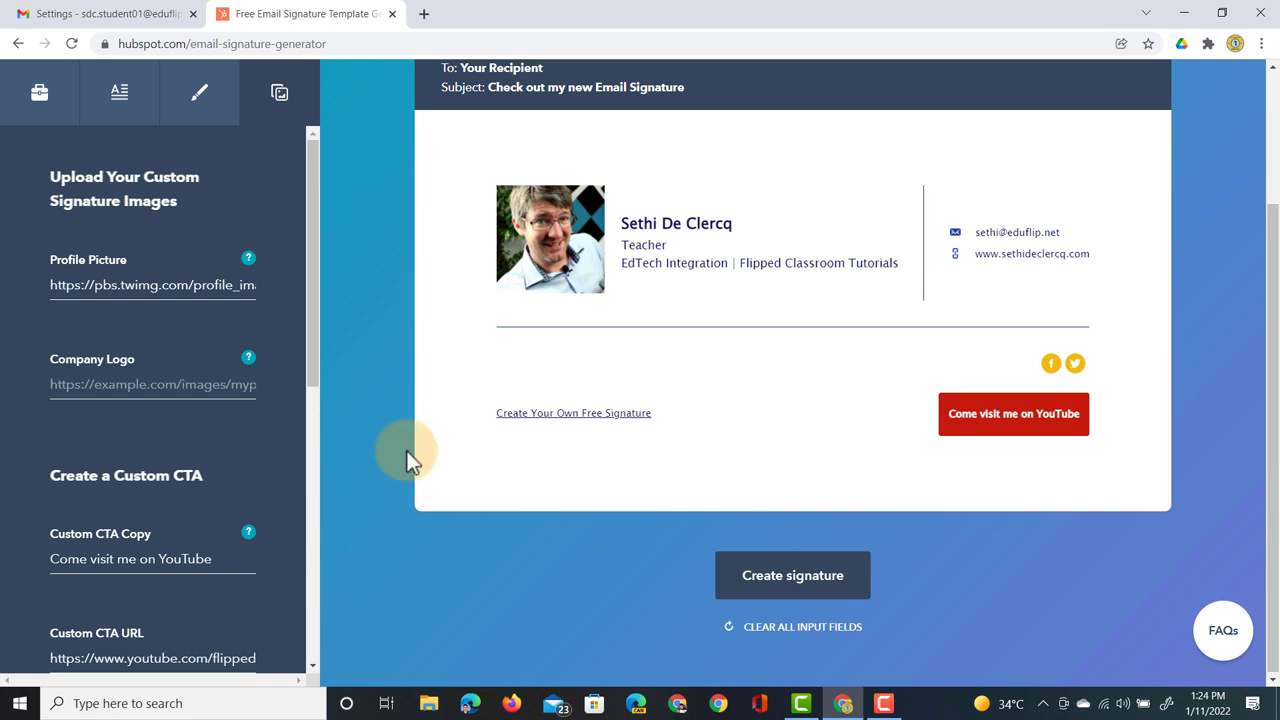
- Create the signature, set employees to 1, confirm and scroll to the copy buttons
{"action": "left_click", "coordinate": [811, 589]}
{"action": "mouse_move", "coordinate": [389, 420]}
{"action": "left_mouse_down"}
{"action": "mouse_move", "coordinate": [634, 417]}
{"action": "mouse_move", "coordinate": [297, 418]}
{"action": "left_mouse_up"}
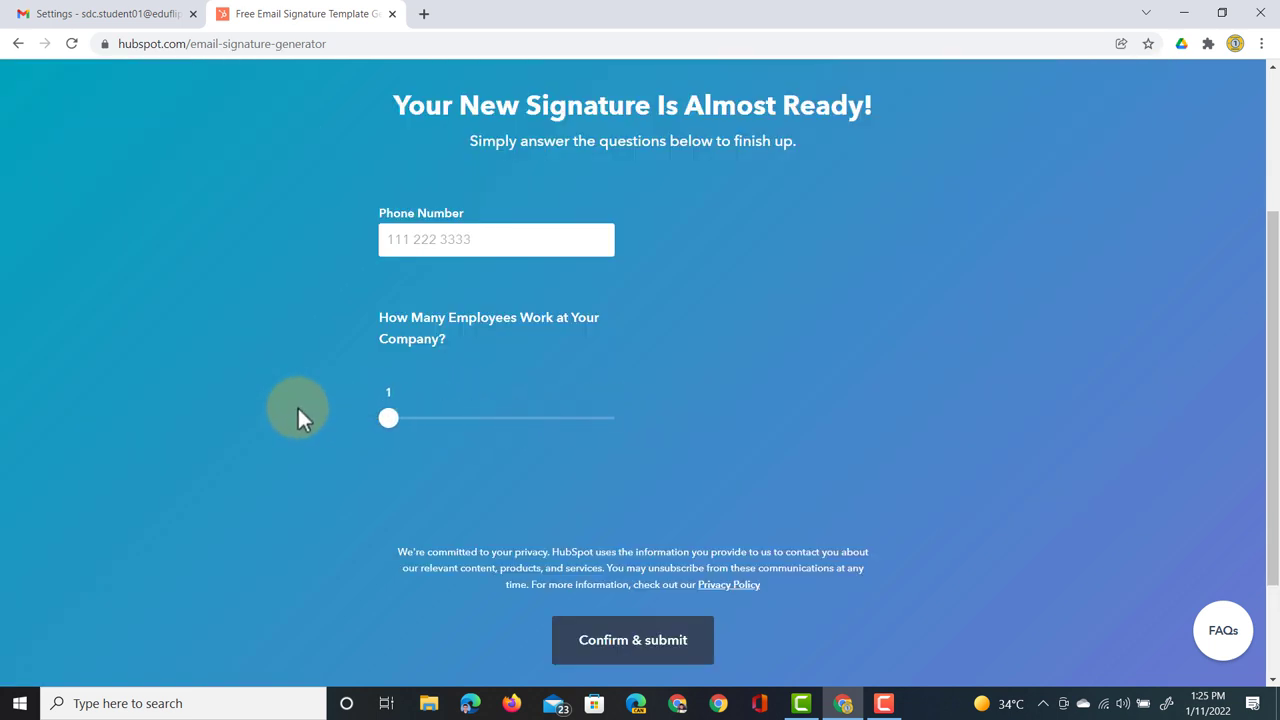
{"action": "left_click", "coordinate": [667, 660]}
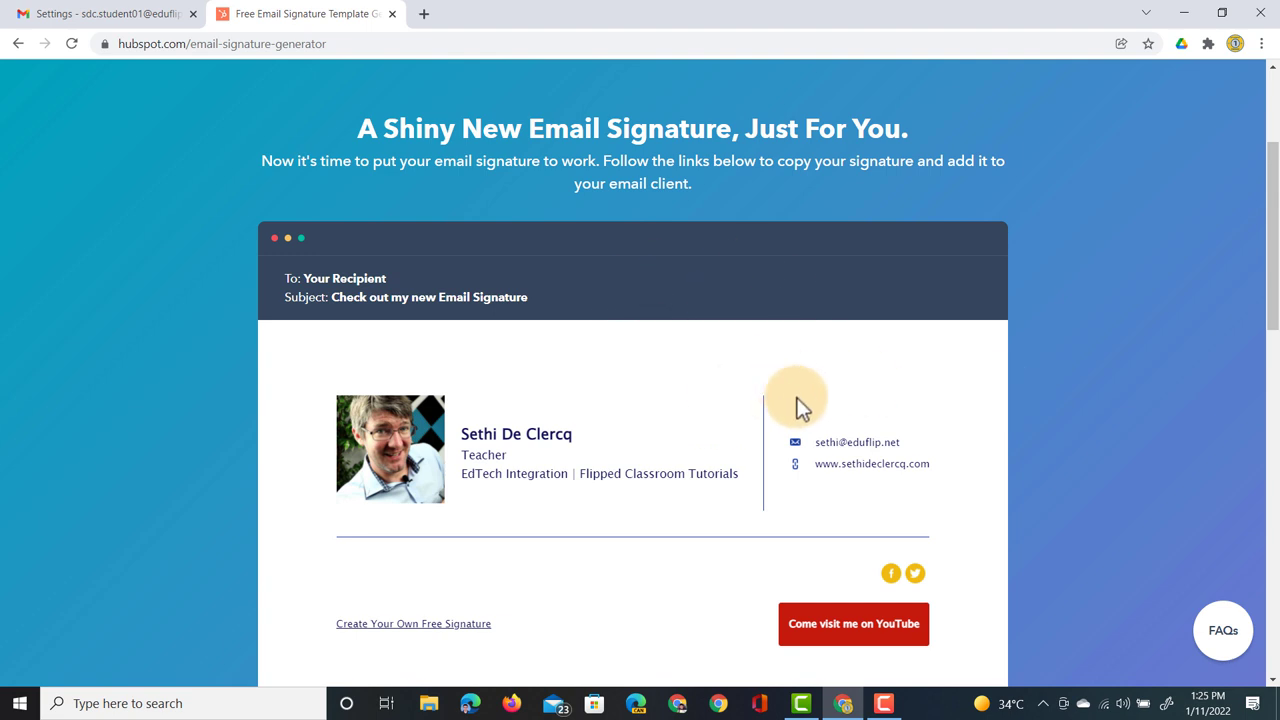
{"action": "scroll", "coordinate": [789, 408], "scroll_direction": "down", "scroll_amount": 3}
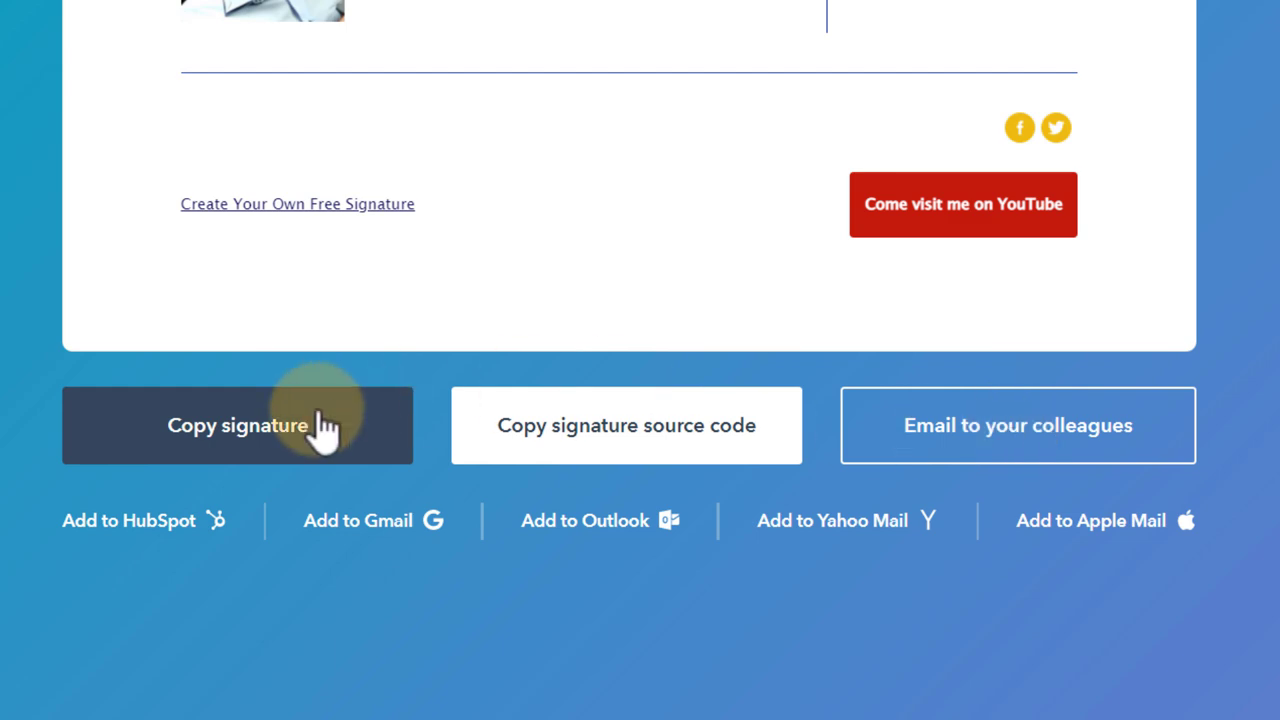
{"action": "left_click", "coordinate": [245, 452]}
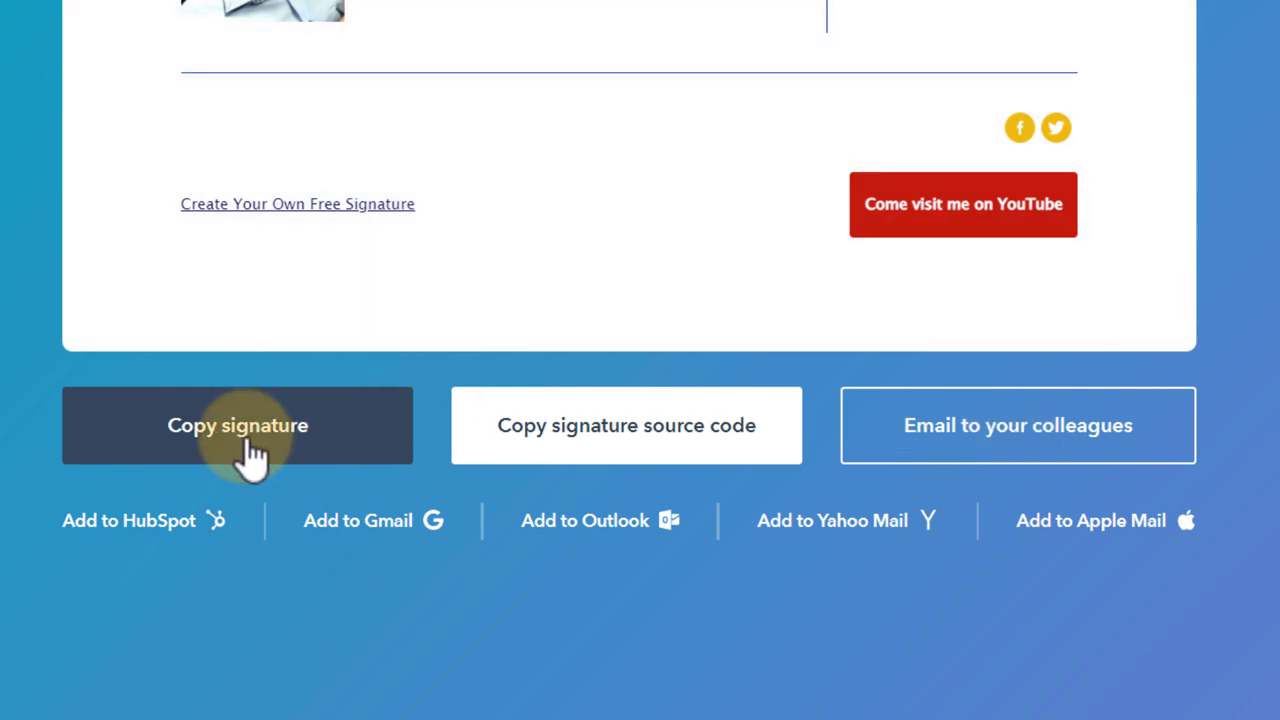
{"action": "left_click", "coordinate": [112, 12]}
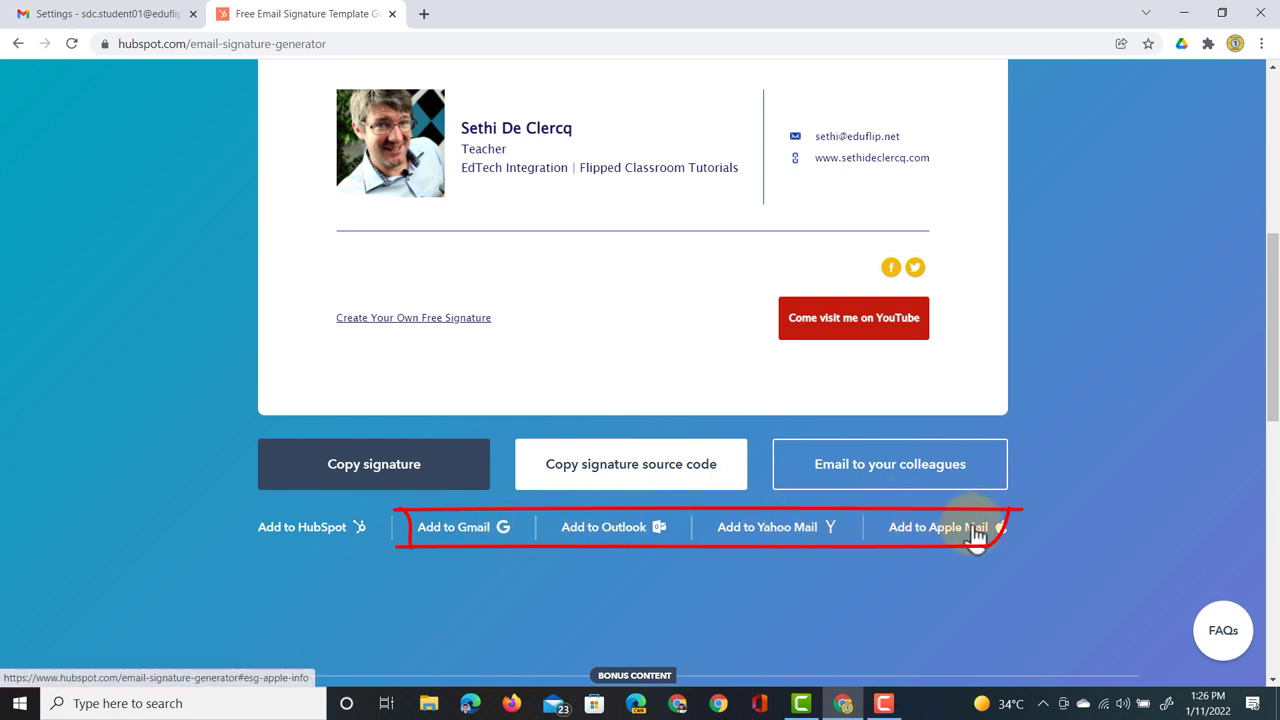
- Copy the HubSpot signature, paste it into Gmail's Demo signature and save changes
{"action": "left_click", "coordinate": [383, 482]}
{"action": "left_click", "coordinate": [123, 18]}
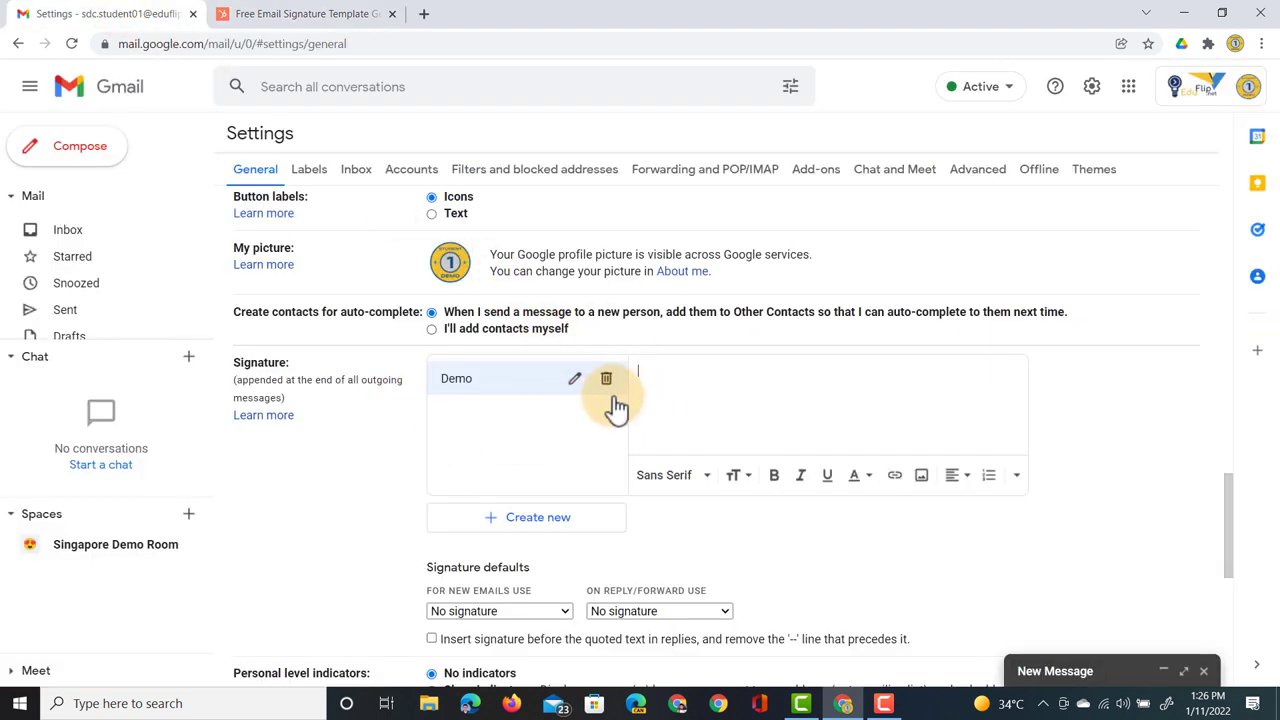
{"action": "left_click", "coordinate": [705, 392]}
{"action": "key", "text": "ctrl+v"}
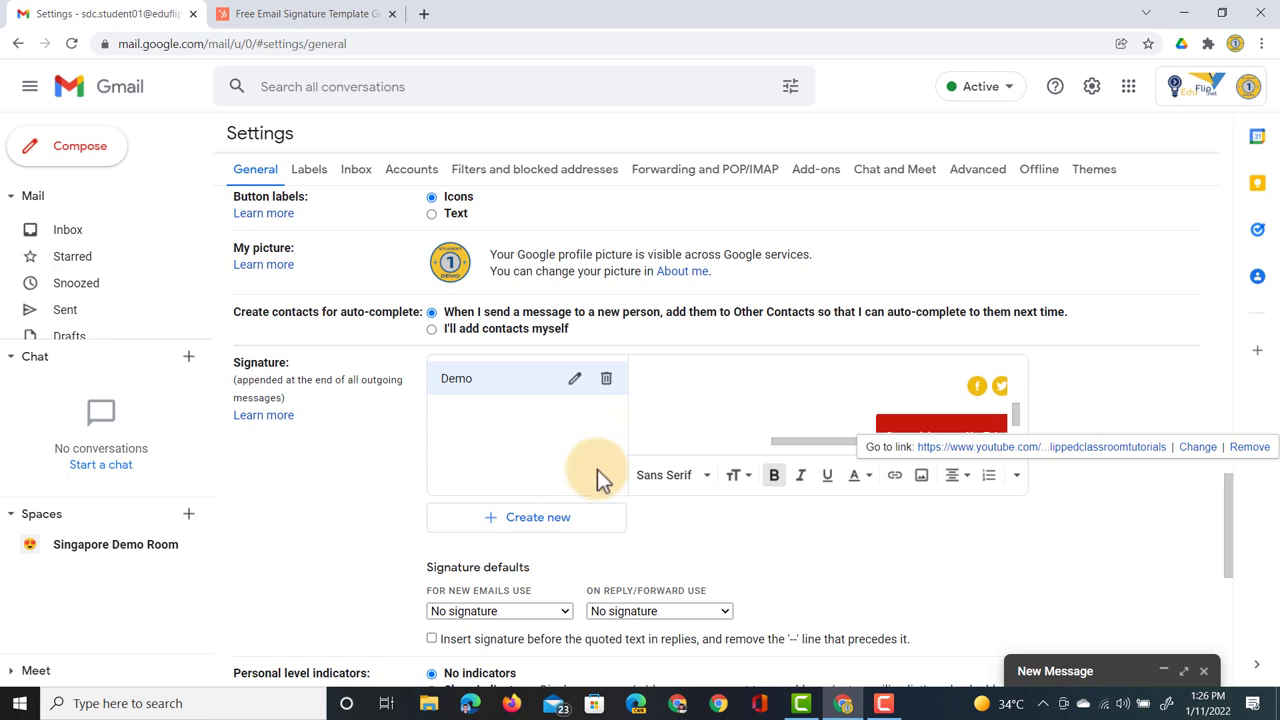
{"action": "scroll", "coordinate": [899, 567], "scroll_direction": "down", "scroll_amount": 10}
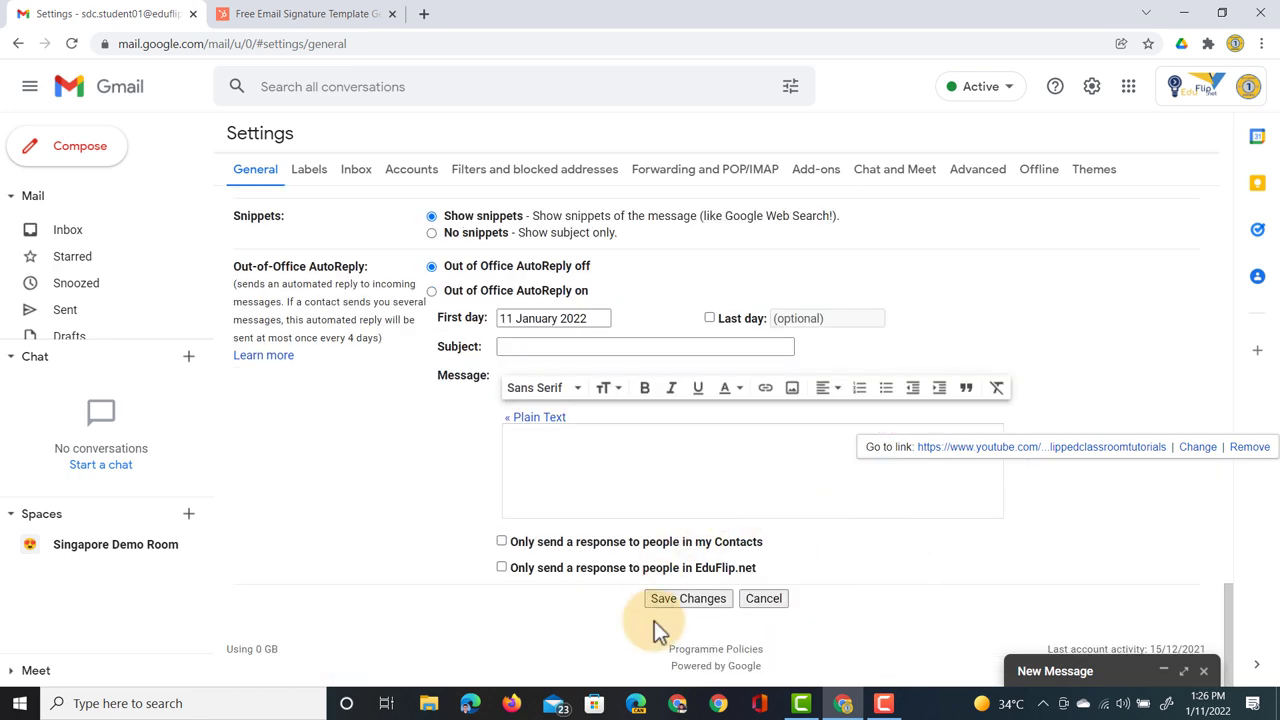
{"action": "left_click", "coordinate": [687, 599]}
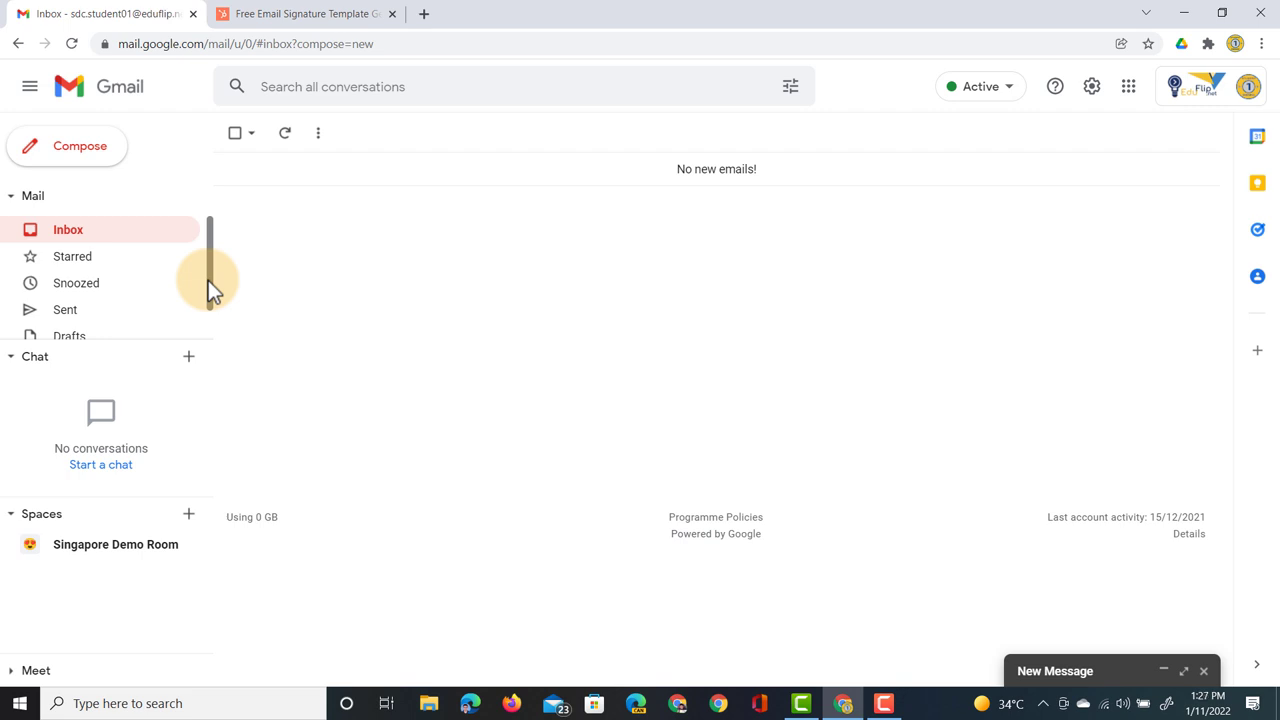
- Start a new email and insert the Demo signature into it
{"action": "left_click", "coordinate": [58, 146]}
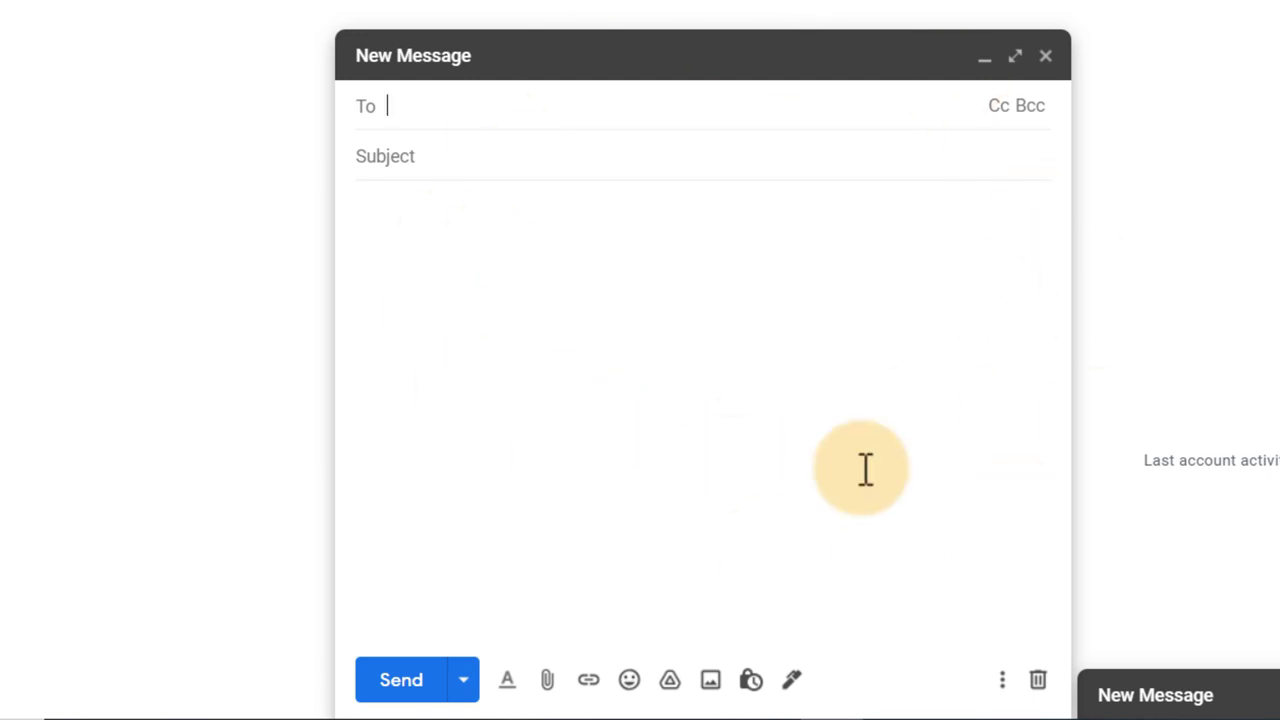
{"action": "left_click", "coordinate": [795, 682]}
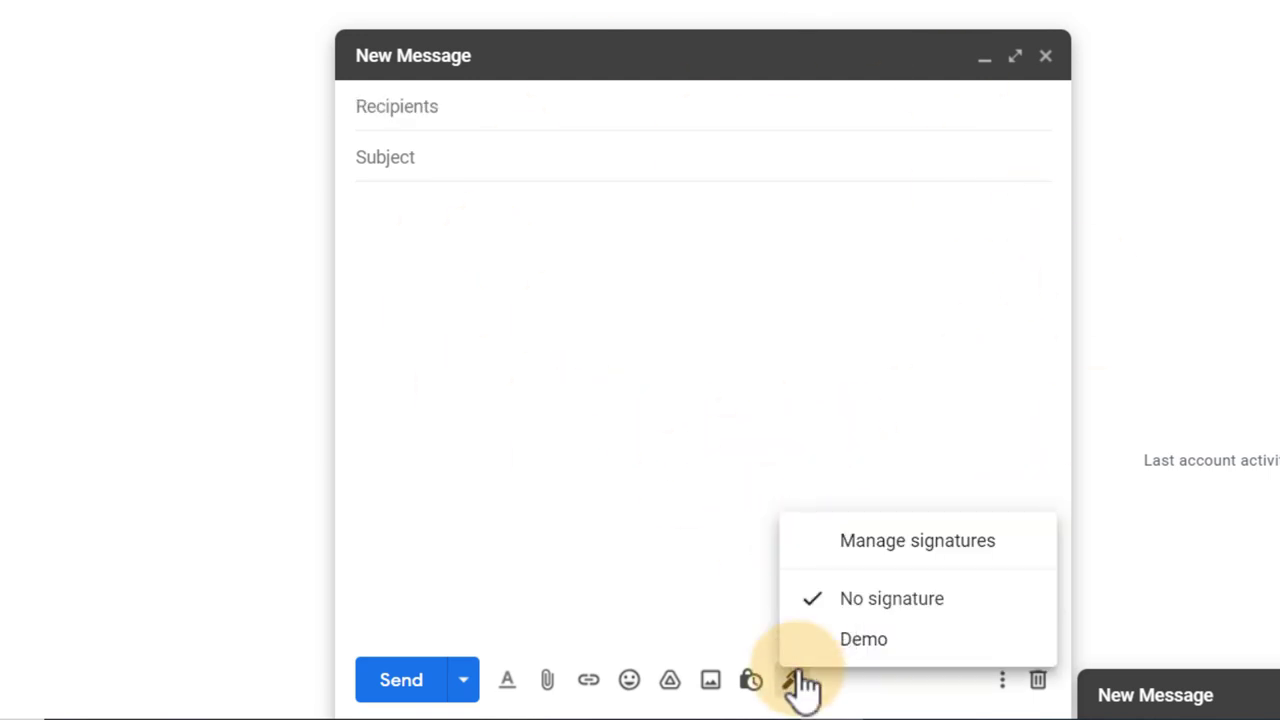
{"action": "left_click", "coordinate": [866, 641]}
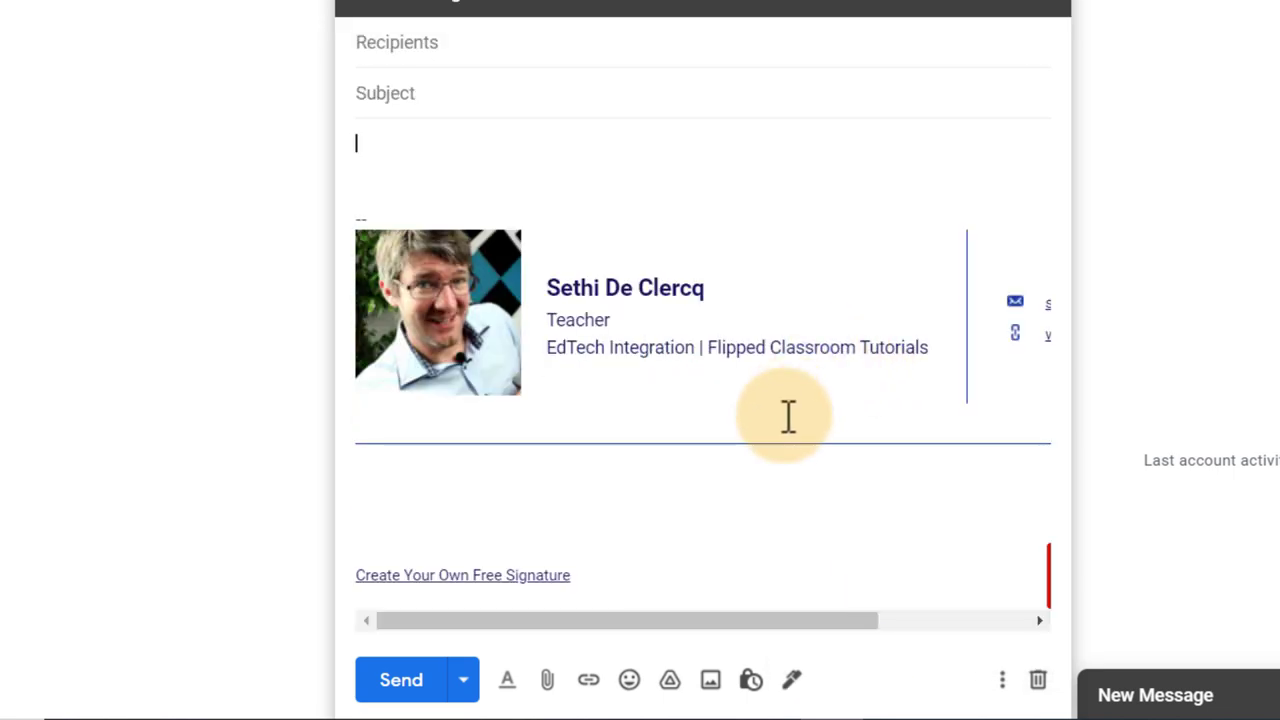
- Expand the draft to full screen, dismiss the tip, and go to Manage signatures
{"action": "left_click", "coordinate": [1008, 5]}
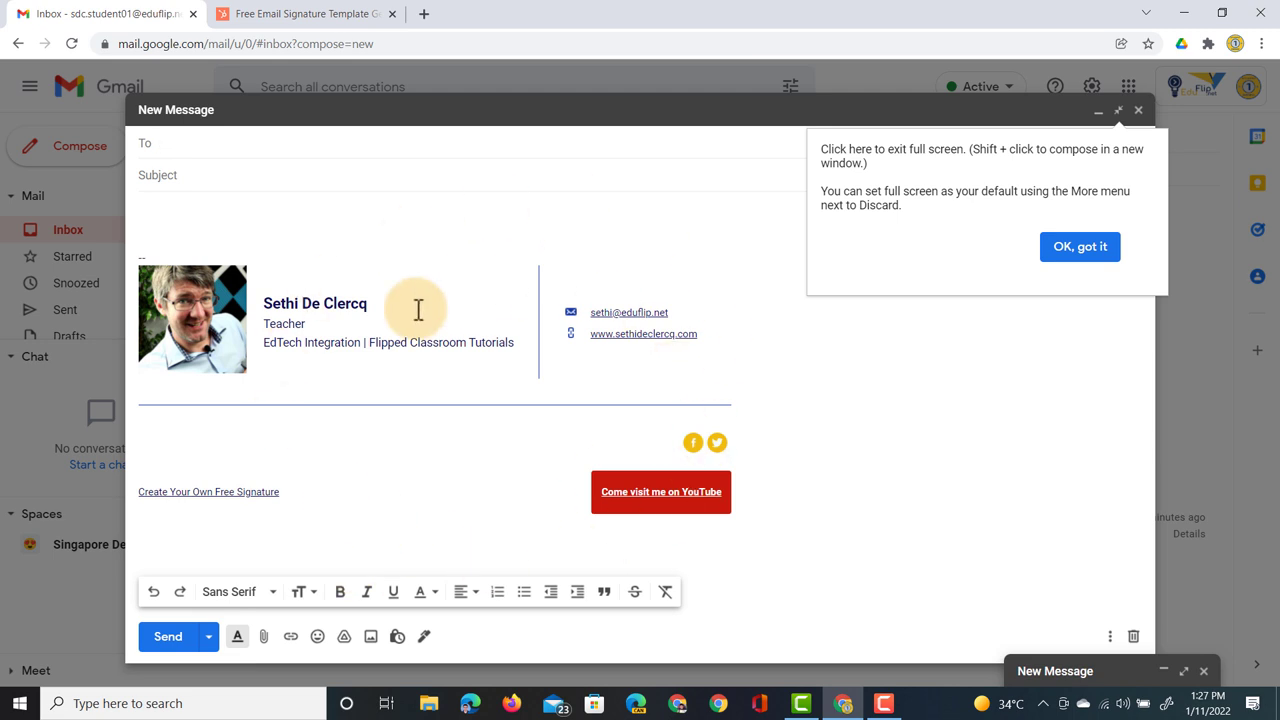
{"action": "left_click", "coordinate": [1066, 258]}
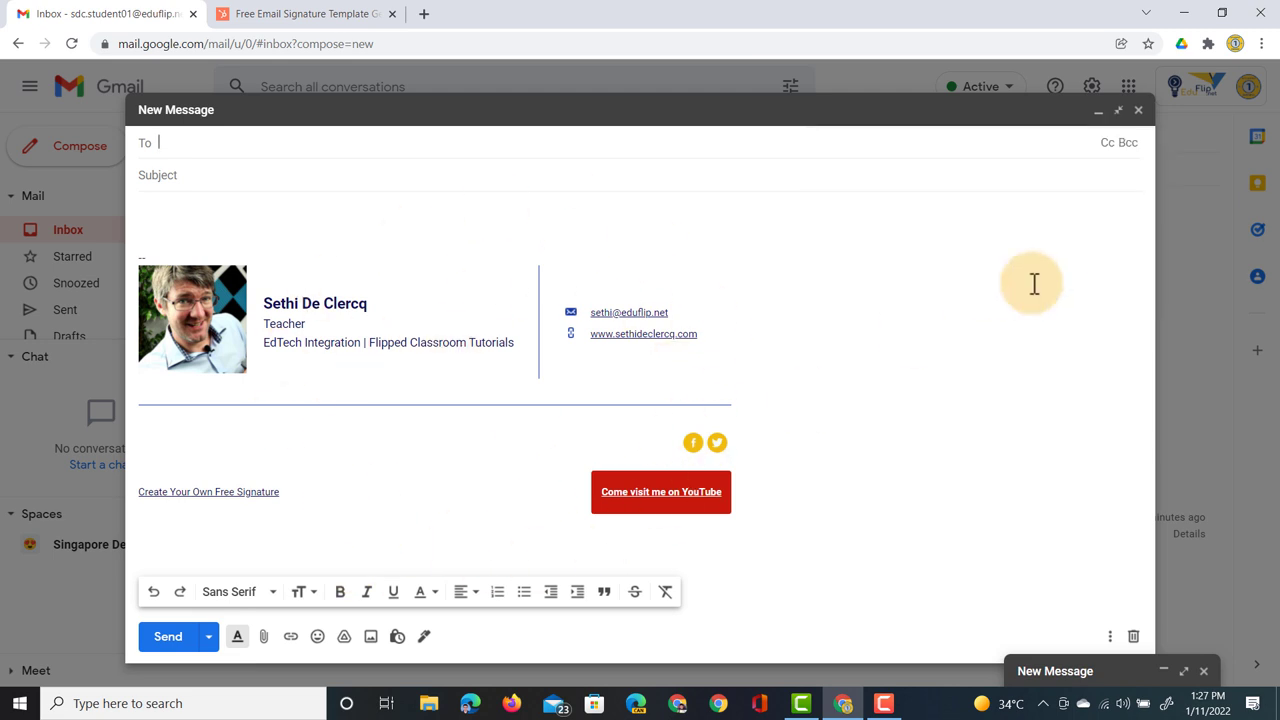
{"action": "left_click", "coordinate": [424, 636]}
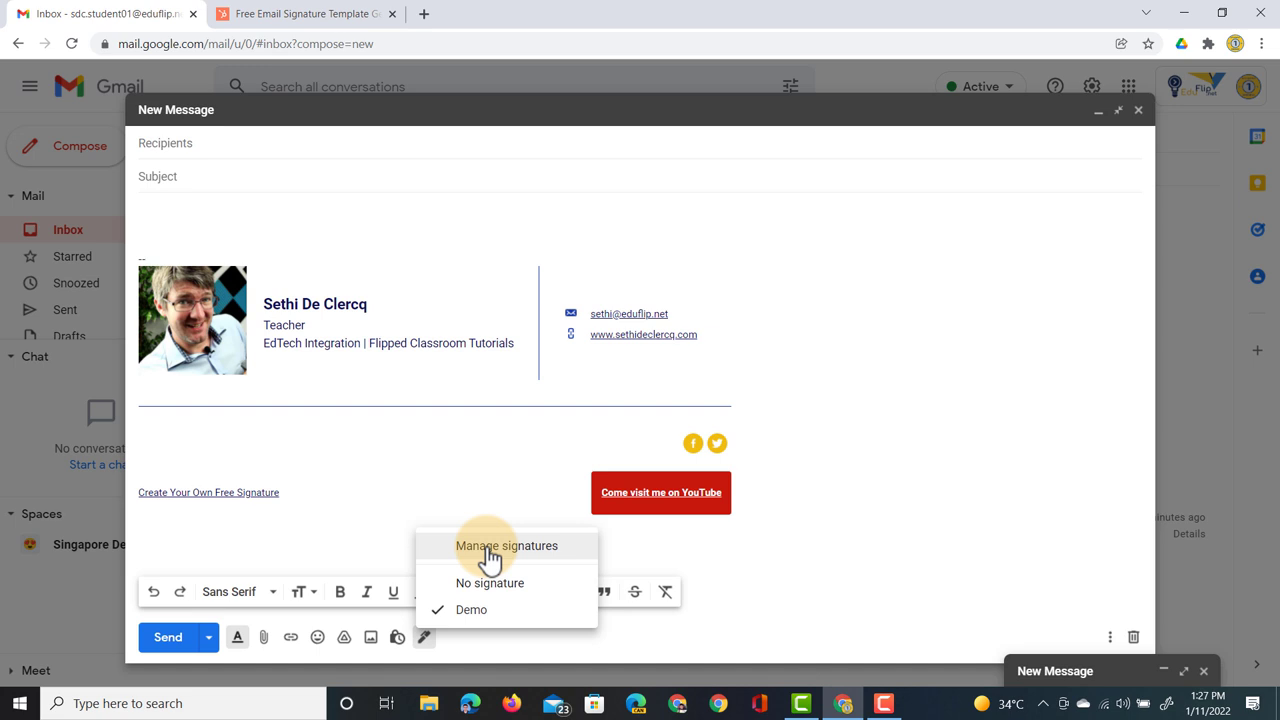
{"action": "left_click", "coordinate": [486, 549]}
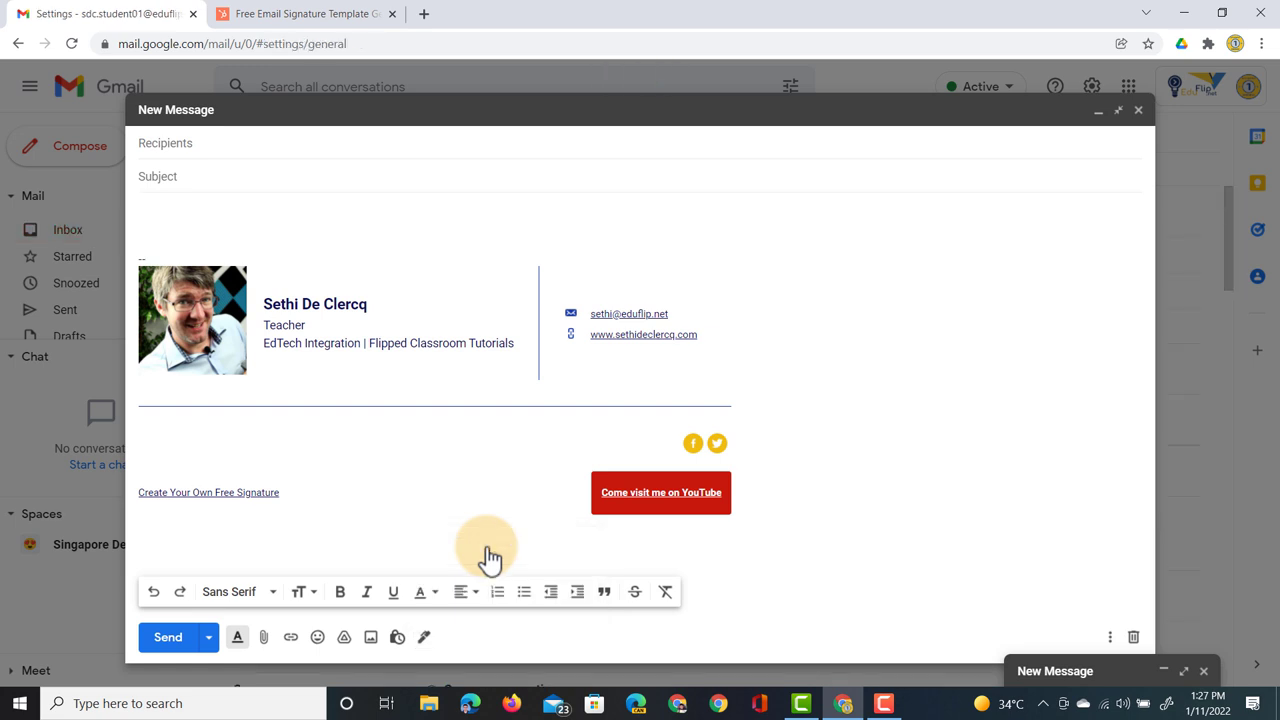
- Close the full-screen test message and scroll down to the Signature settings
{"action": "left_click", "coordinate": [1139, 112]}
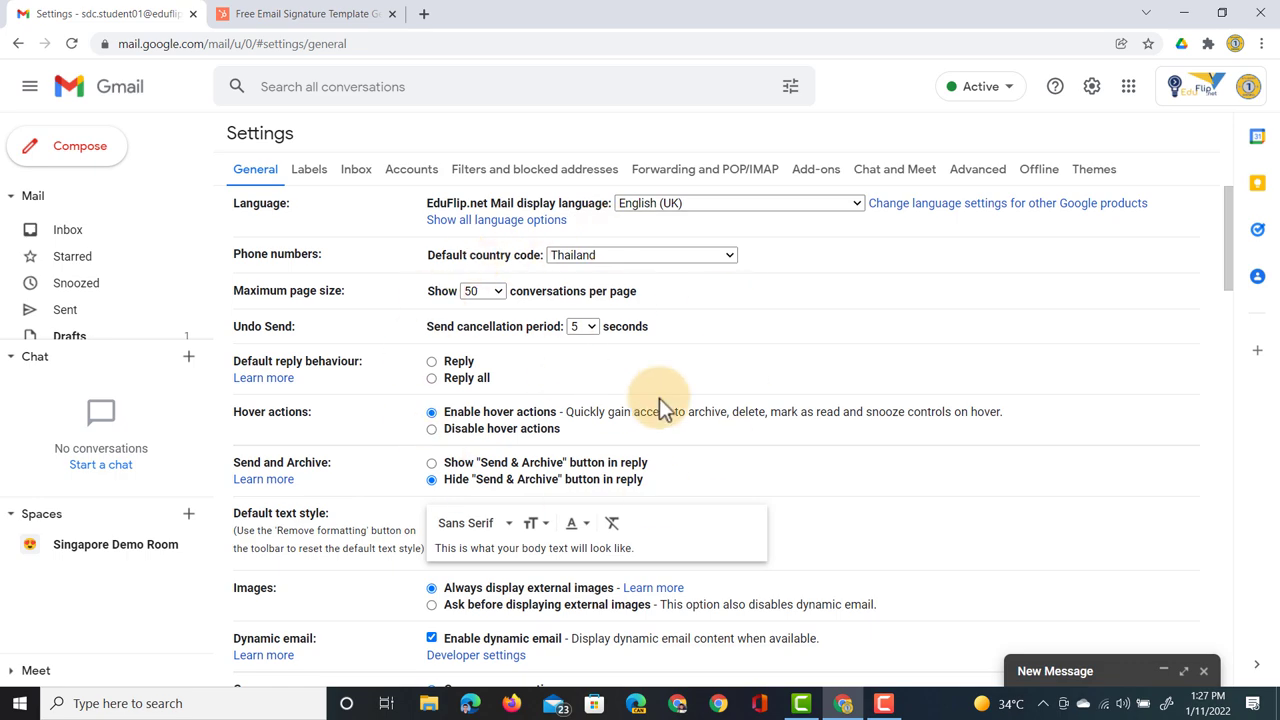
{"action": "scroll", "coordinate": [659, 398], "scroll_direction": "down", "scroll_amount": 10}
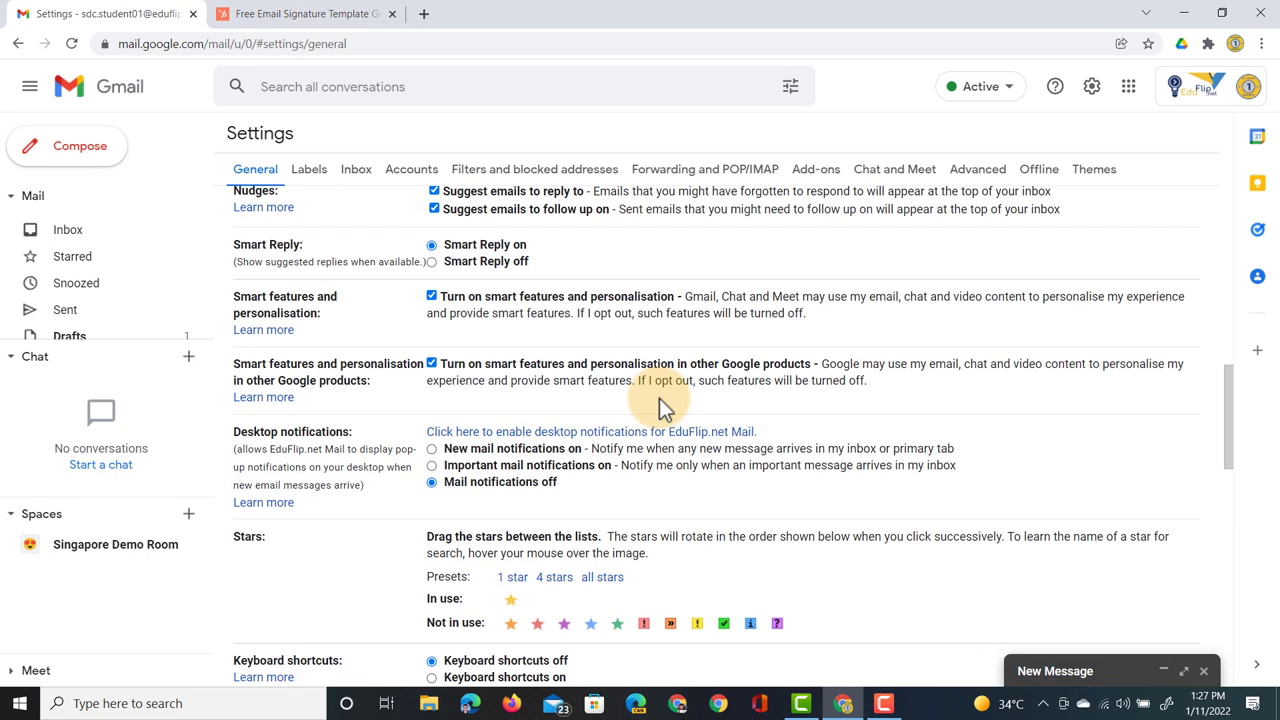
{"action": "scroll", "coordinate": [659, 398], "scroll_direction": "down", "scroll_amount": 4}
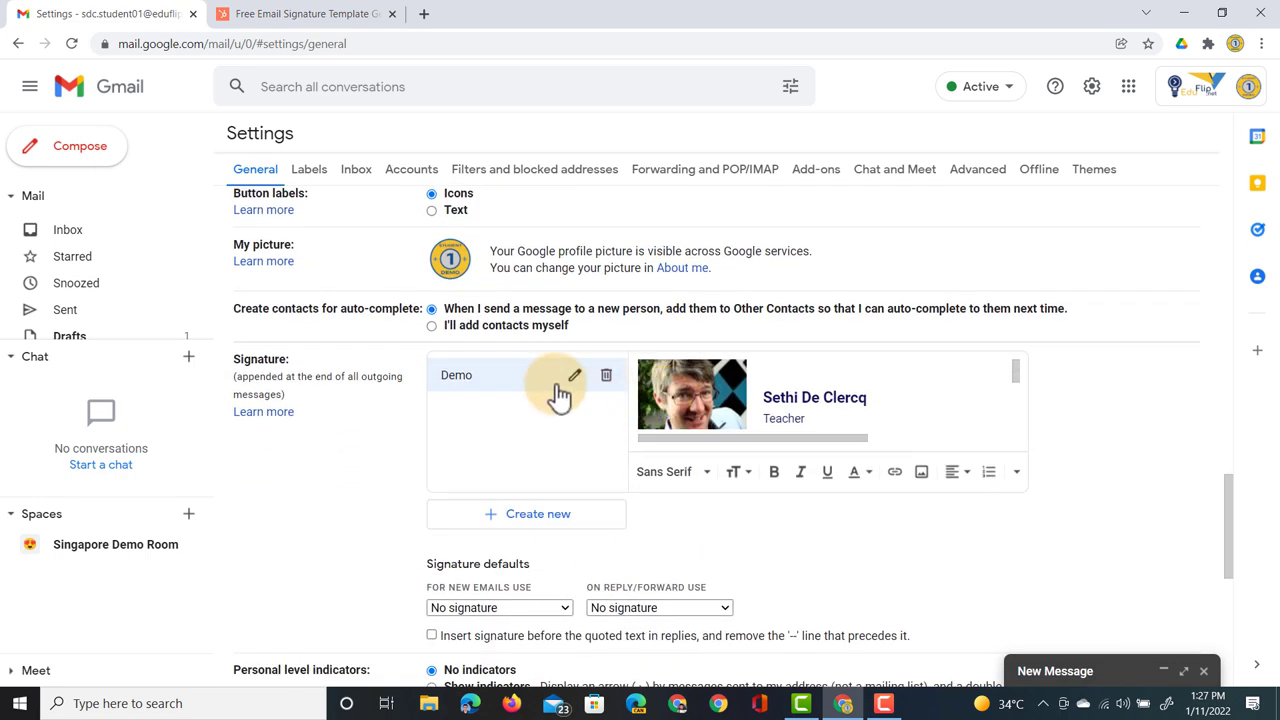
- Create a new empty signature named 'Second Sig', then compare it with Demo
{"action": "left_click", "coordinate": [524, 515]}
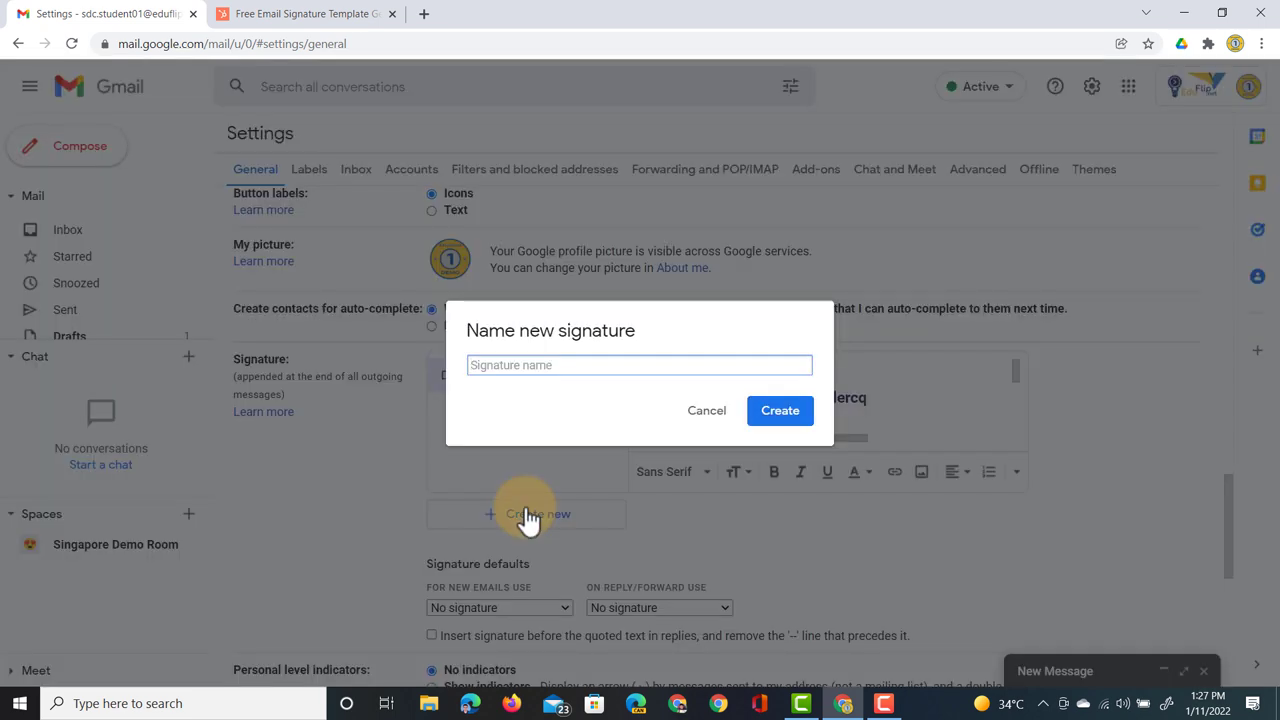
{"action": "type", "text": "Second Sig"}
{"action": "key", "text": "Return"}
{"action": "left_click", "coordinate": [488, 380]}
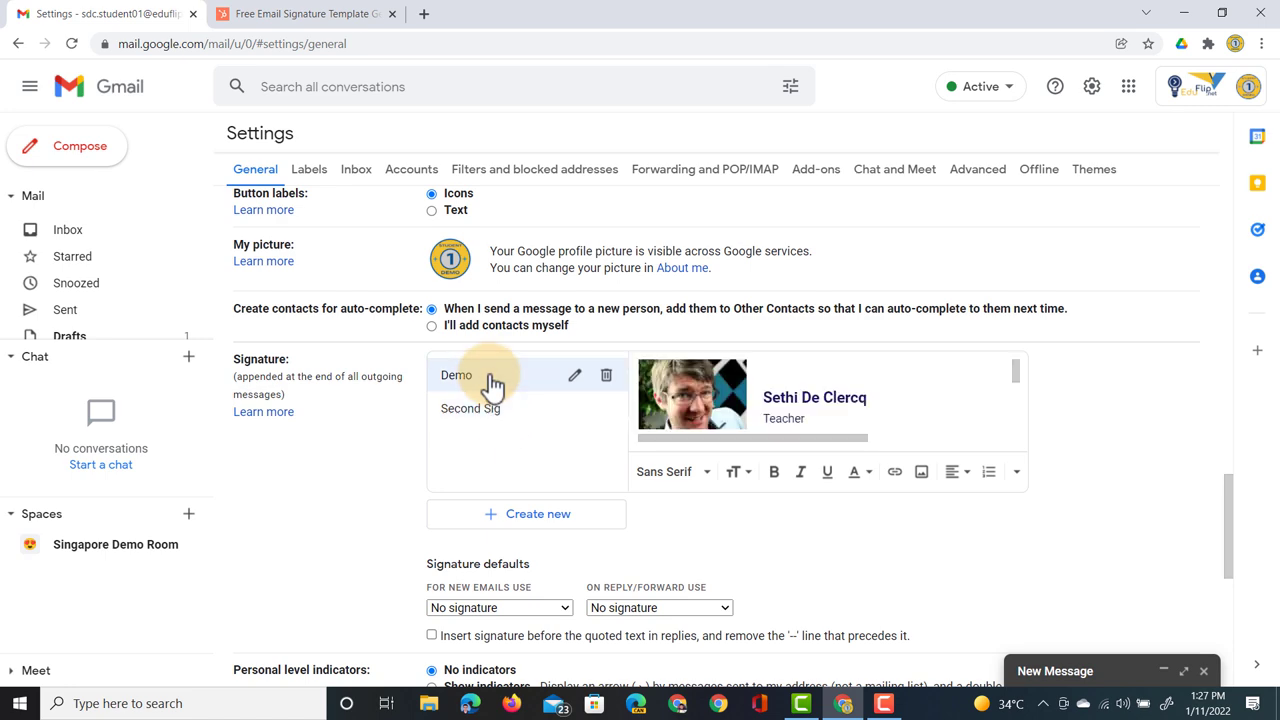
{"action": "left_click", "coordinate": [490, 412]}
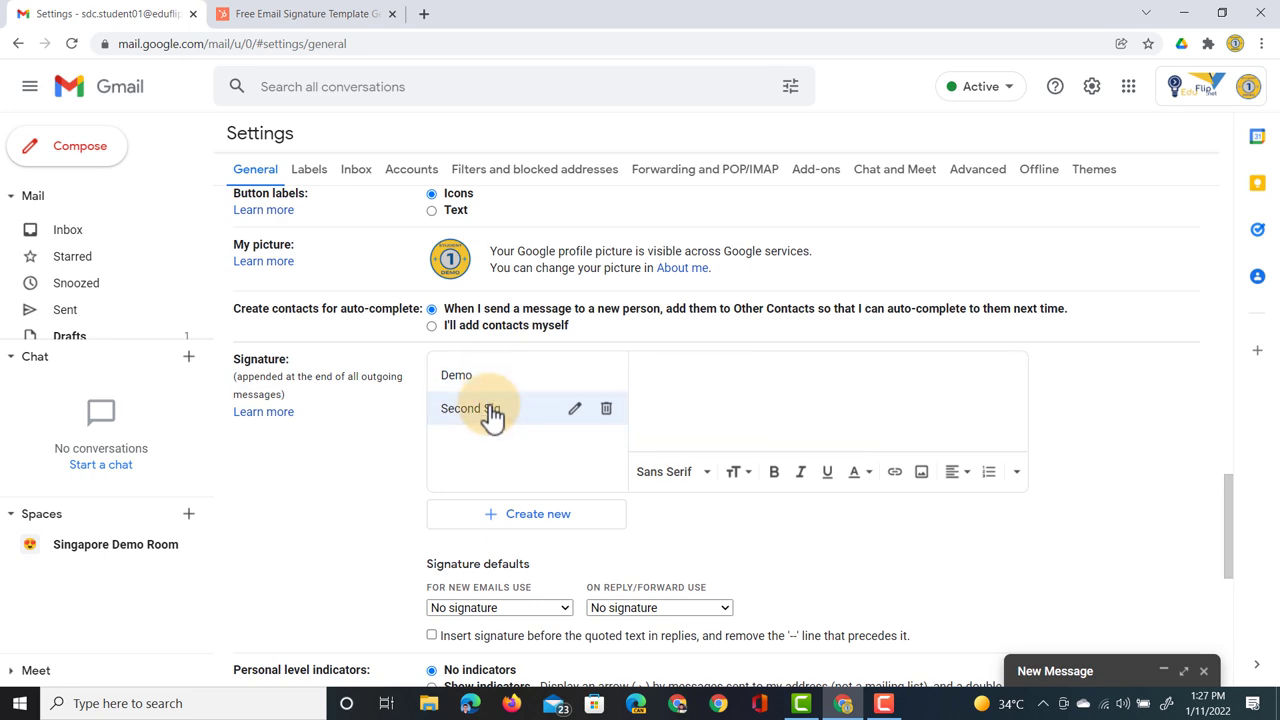